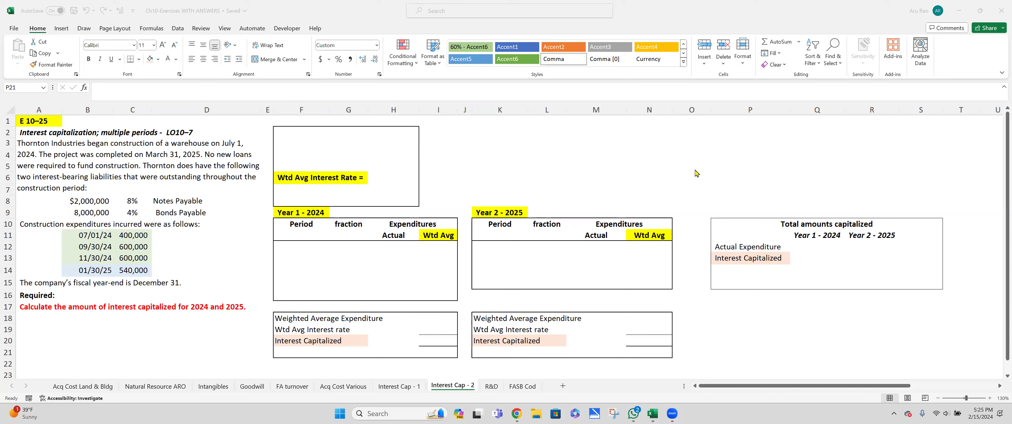
# Review the problem: 2,000,000 notes payable, 8,000,000 bonds payable and the 4% bond rate
pyautogui.click(311, 340)
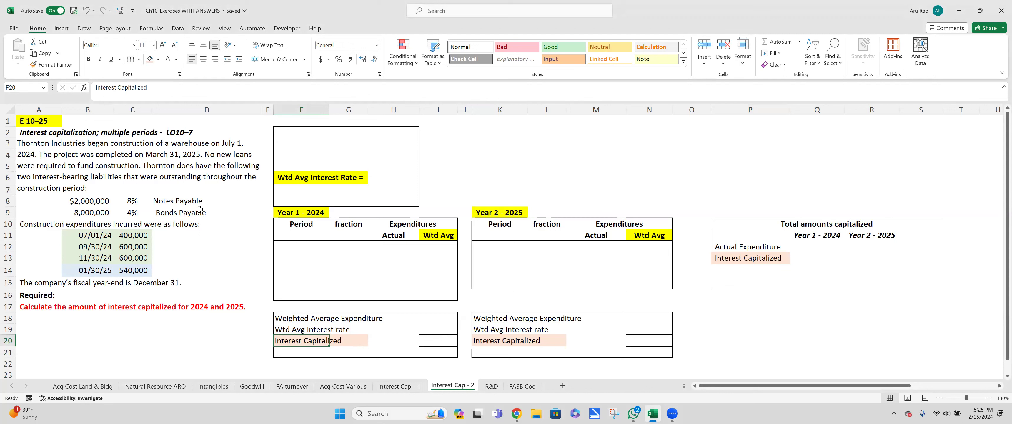
pyautogui.click(144, 167)
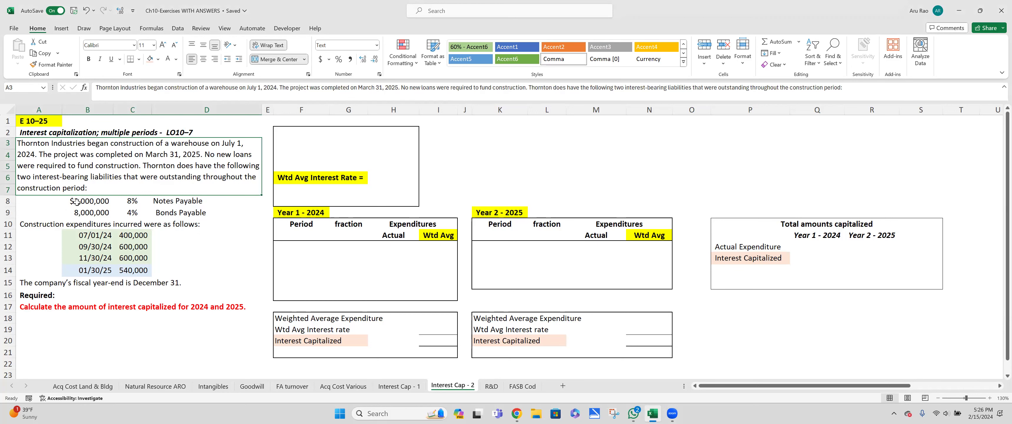
pyautogui.click(74, 202)
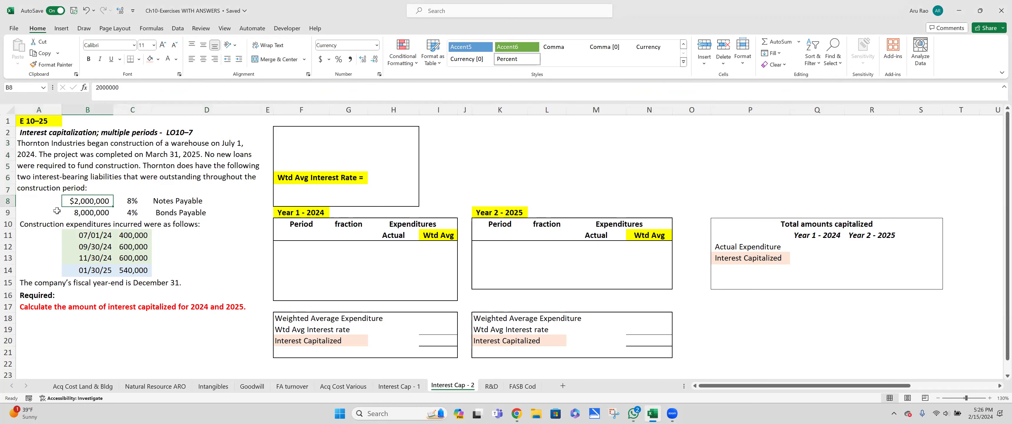
pyautogui.click(72, 214)
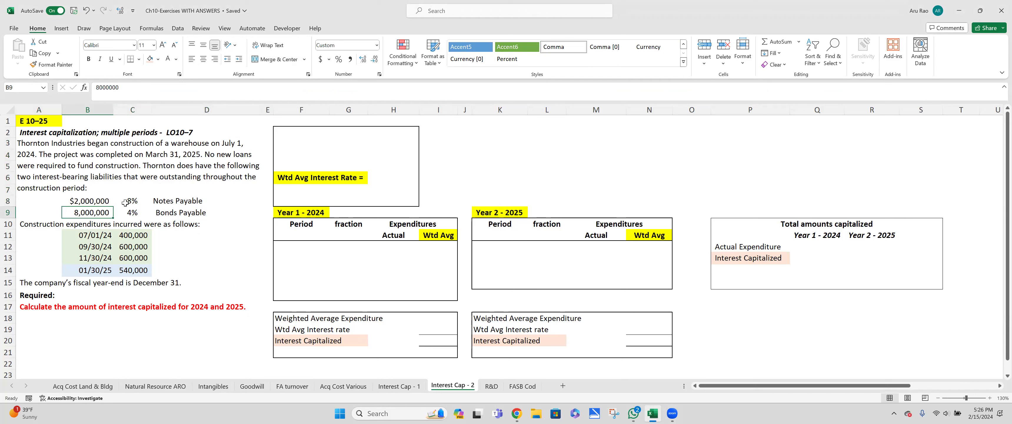
pyautogui.click(130, 211)
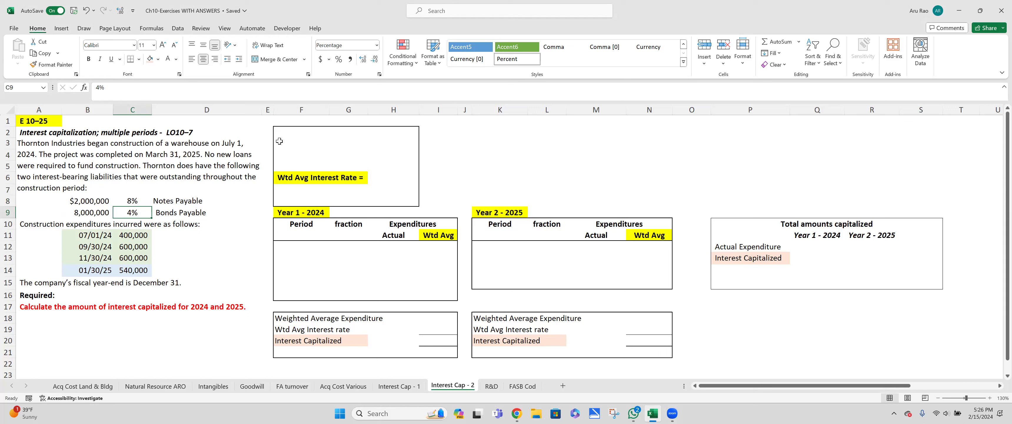
# Show the 2,000,000, 8,000,000 and 10,000,000 loan balances in F2:F4 in black
pyautogui.click(296, 136)
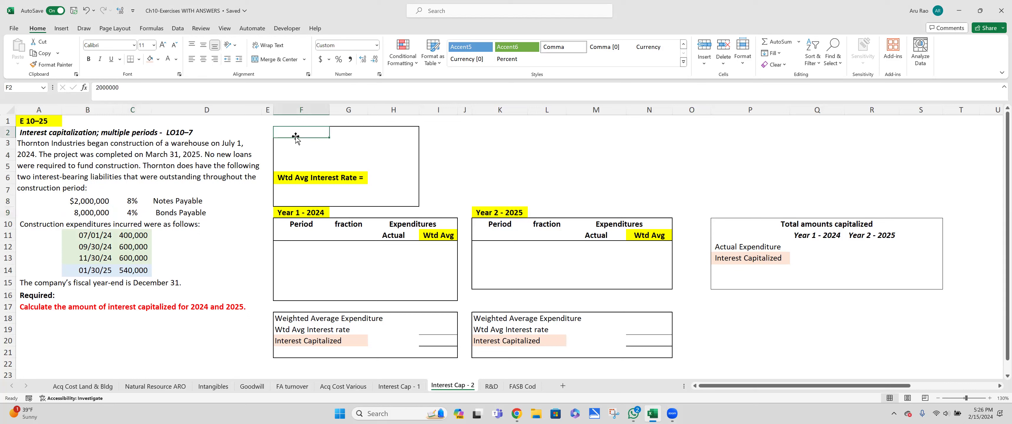
pyautogui.click(176, 59)
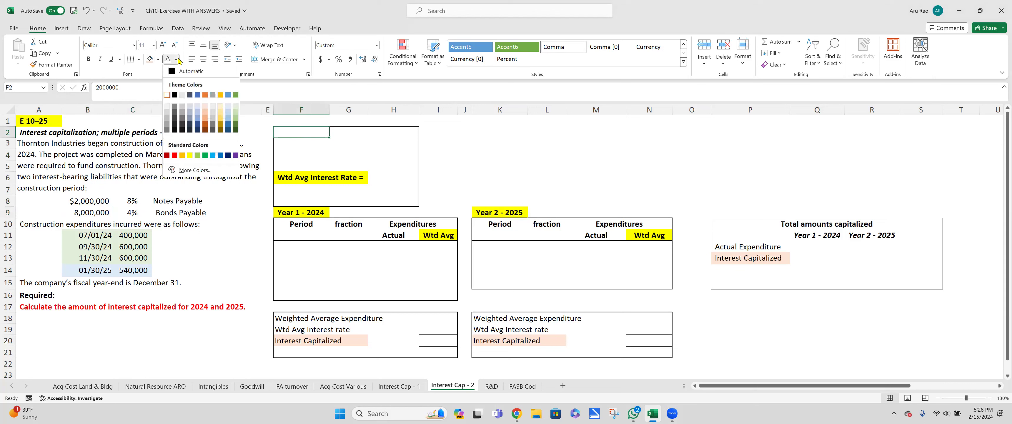
pyautogui.click(173, 71)
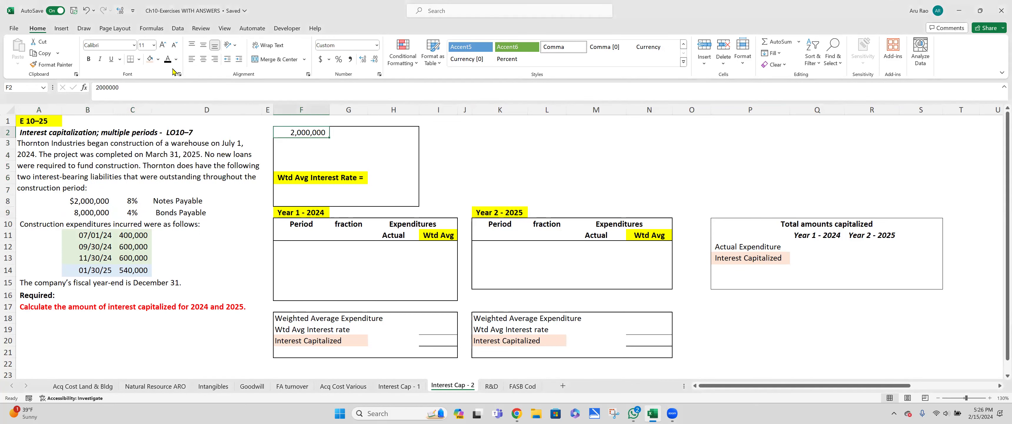
pyautogui.press('Down')
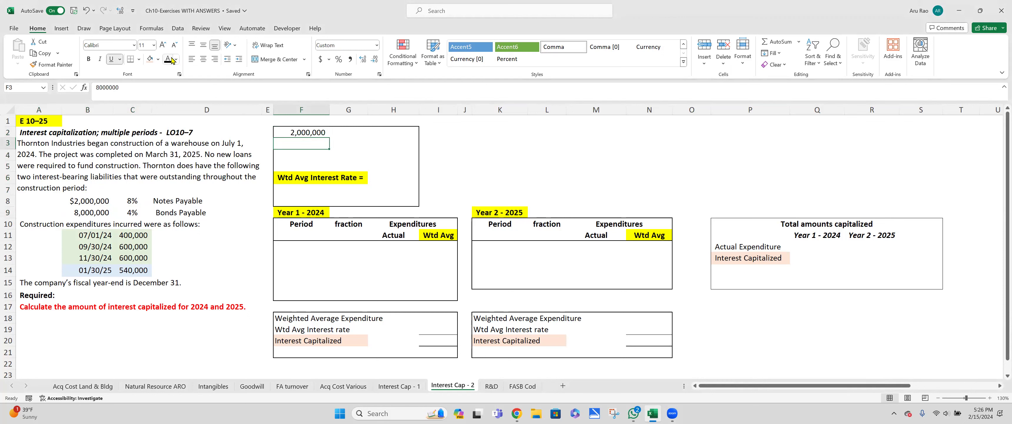
pyautogui.click(168, 61)
pyautogui.press('Down')
pyautogui.click(168, 61)
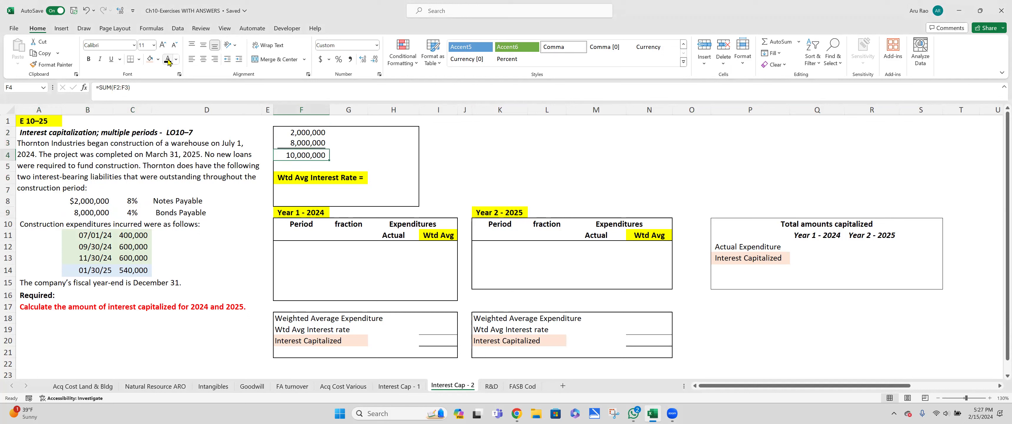
# Reveal the 8% and 4% rates and the 160,000, 320,000 and 480,000 interest in G2:H4
pyautogui.click(355, 133)
pyautogui.click(168, 61)
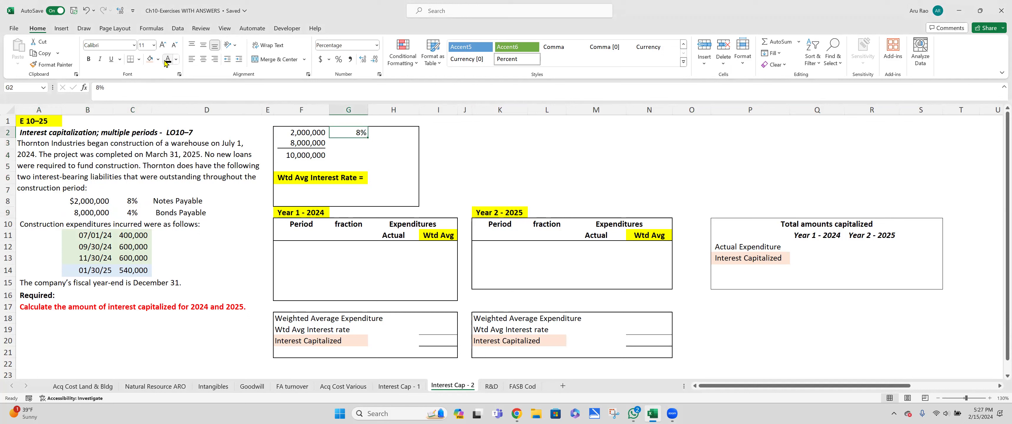
pyautogui.press('Down')
pyautogui.click(167, 62)
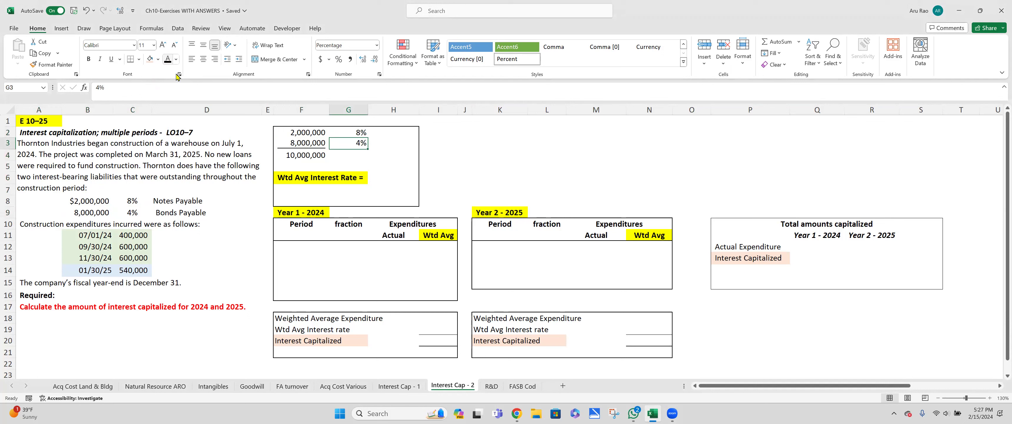
pyautogui.click(394, 133)
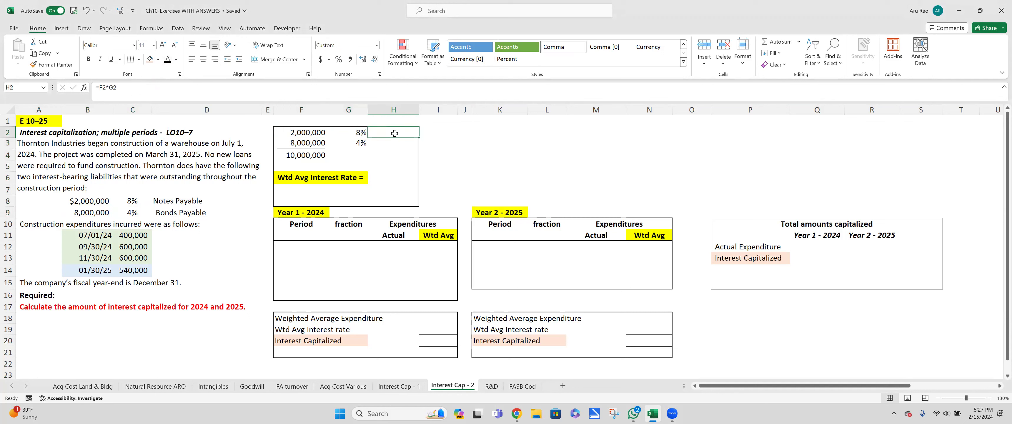
pyautogui.click(168, 61)
pyautogui.press('Down')
pyautogui.click(166, 61)
pyautogui.press('Down')
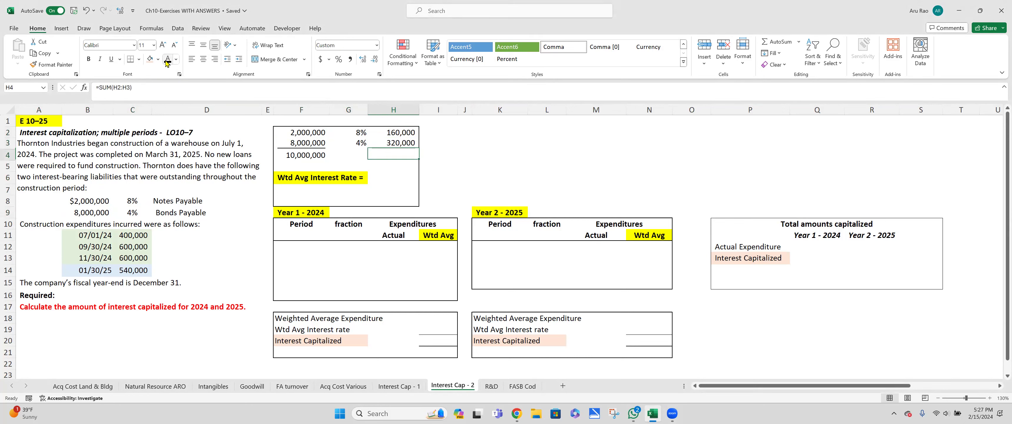
pyautogui.click(167, 61)
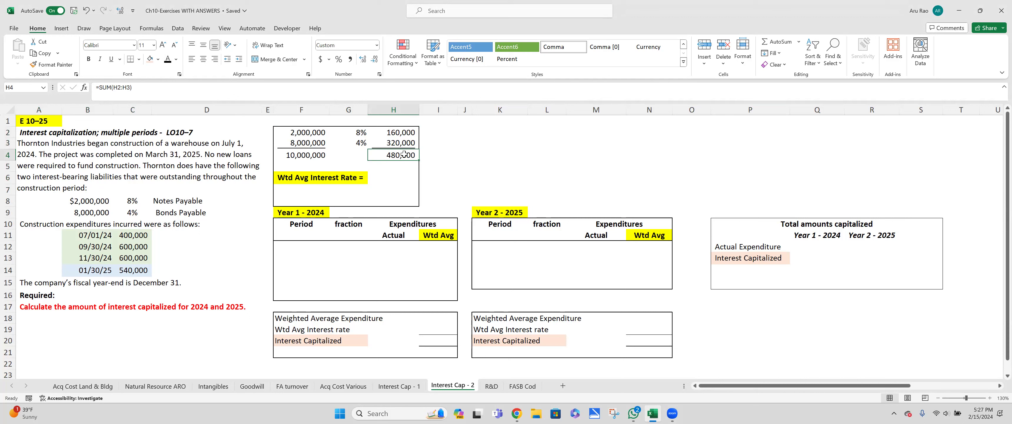
# Show 480,000, 10,000,000 and the 4.80% rate in H6:H8, with H8 filled yellow
pyautogui.click(397, 177)
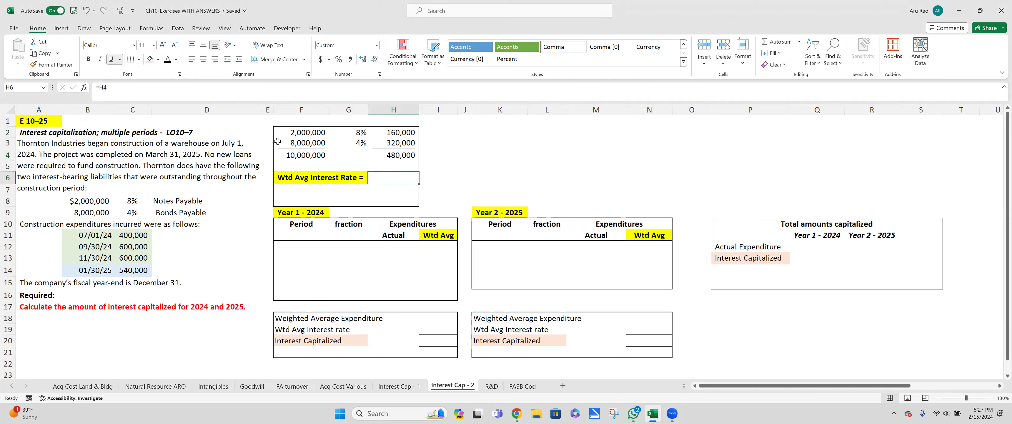
pyautogui.click(168, 60)
pyautogui.press('Down')
pyautogui.click(169, 63)
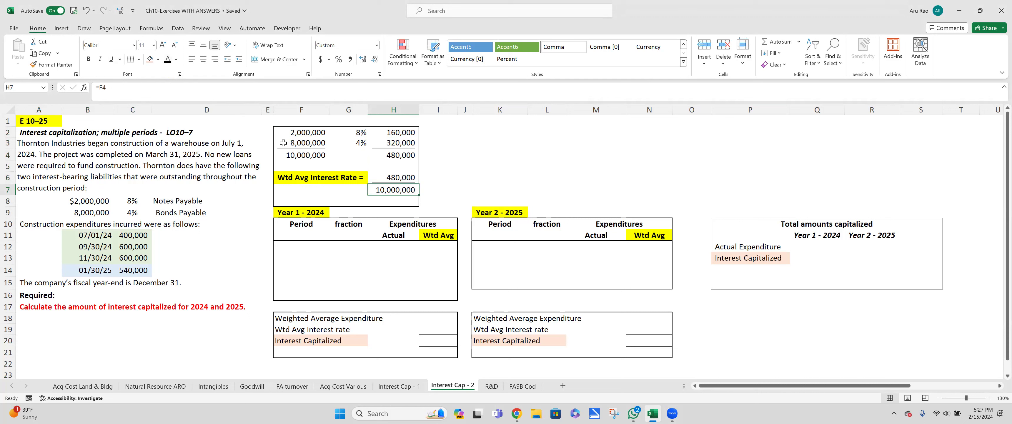
pyautogui.press('Down')
pyautogui.click(168, 62)
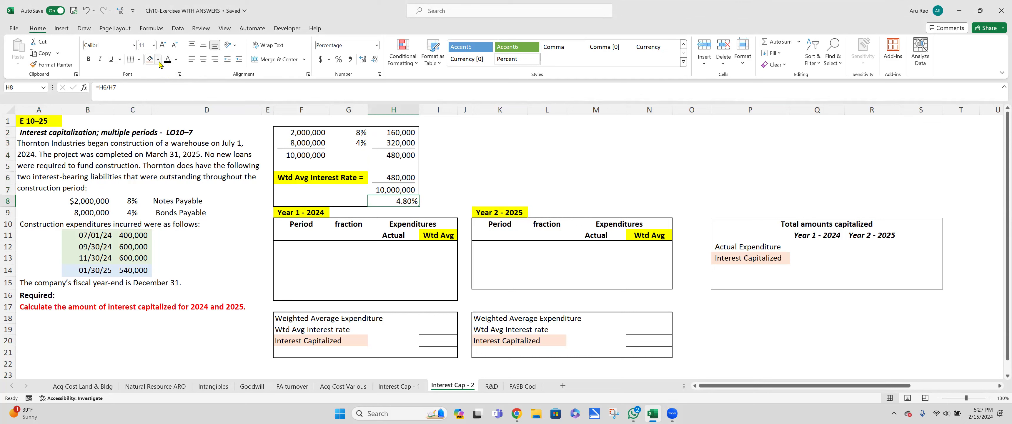
pyautogui.click(158, 60)
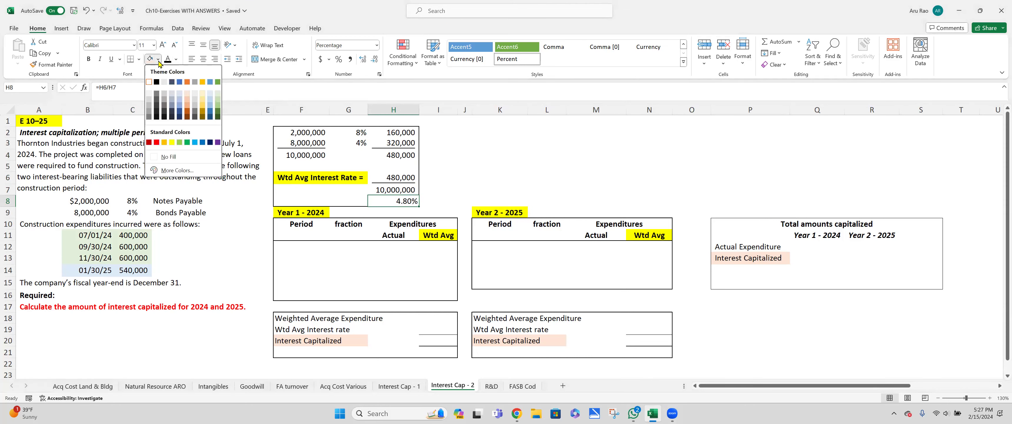
pyautogui.click(170, 141)
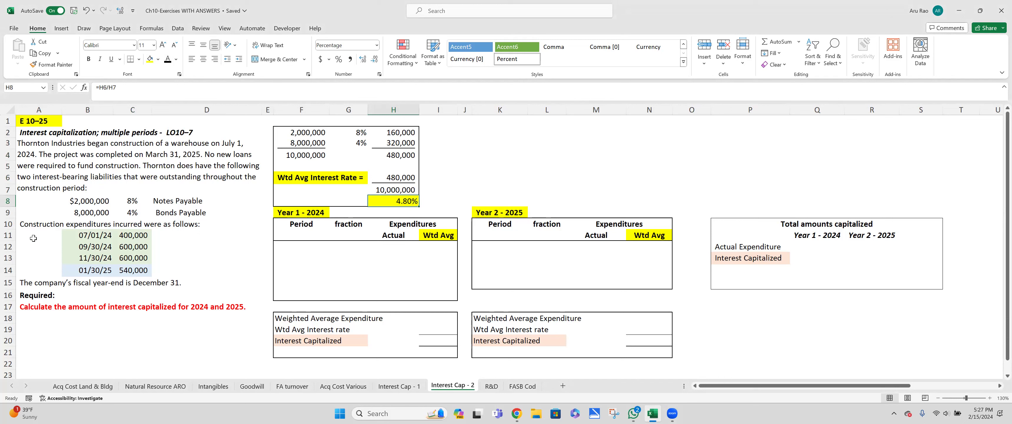
pyautogui.click(22, 226)
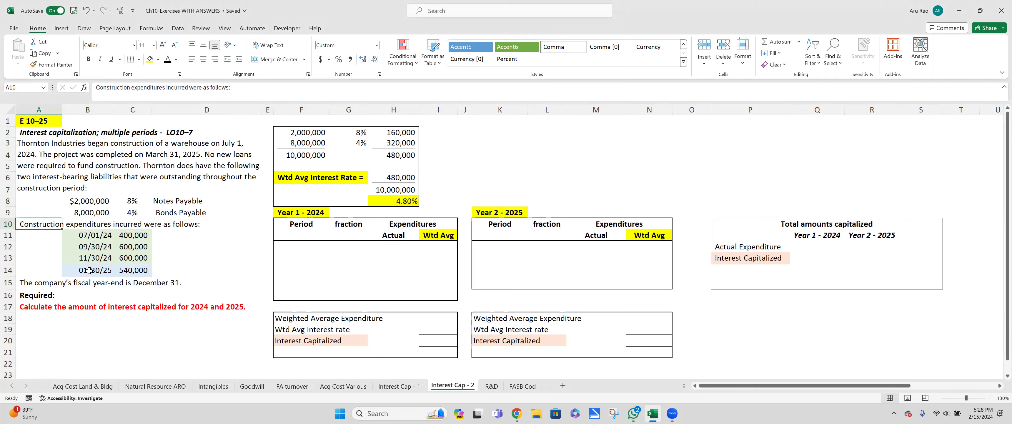
pyautogui.click(297, 212)
pyautogui.click(501, 210)
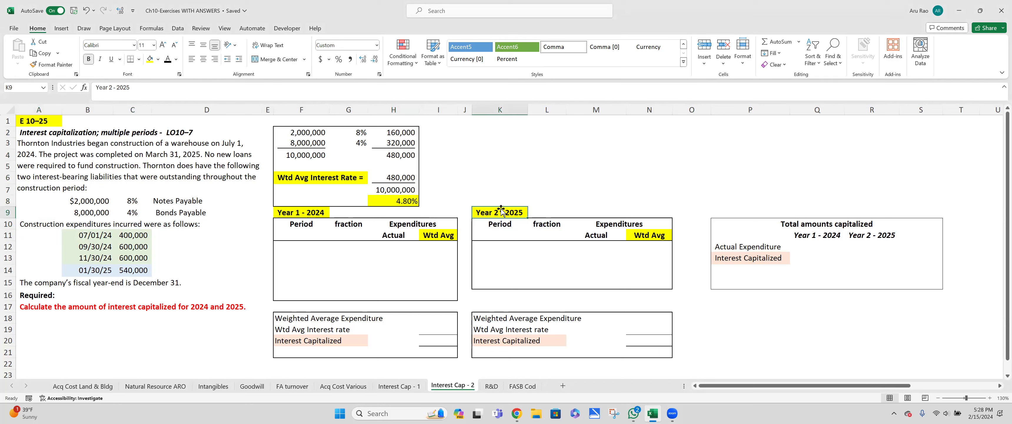
pyautogui.click(85, 236)
pyautogui.click(142, 237)
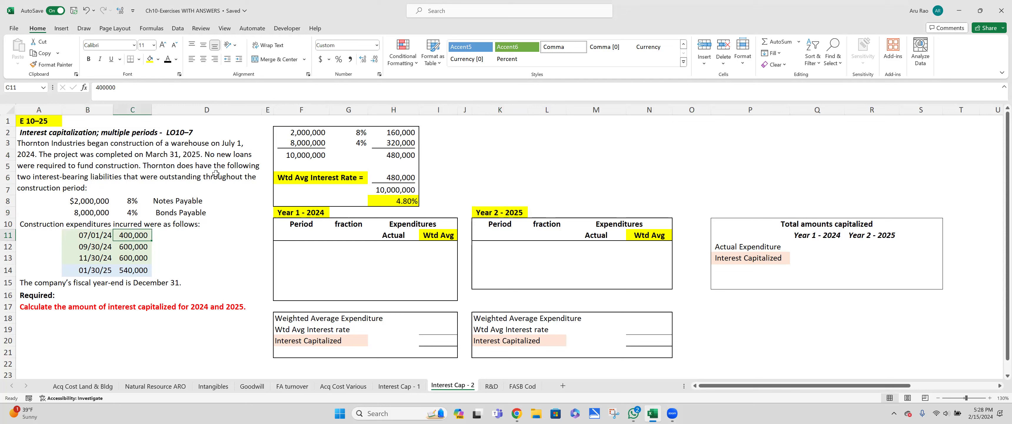
pyautogui.click(81, 248)
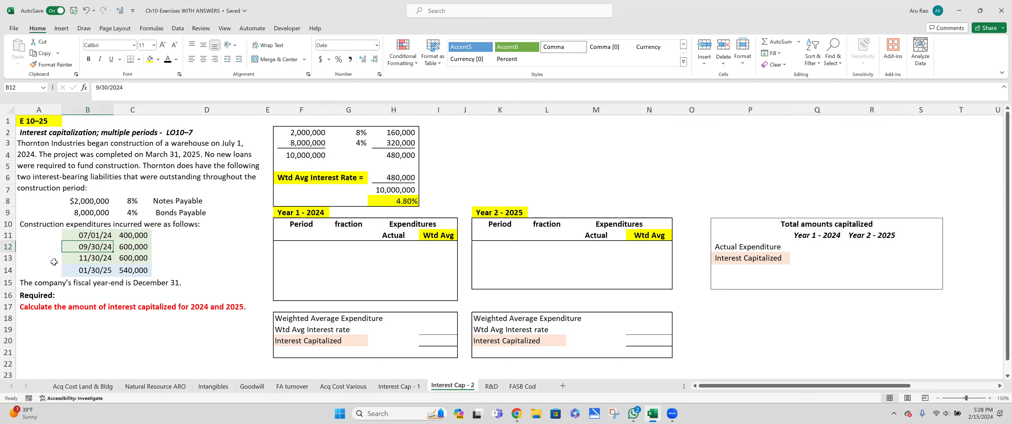
pyautogui.click(77, 261)
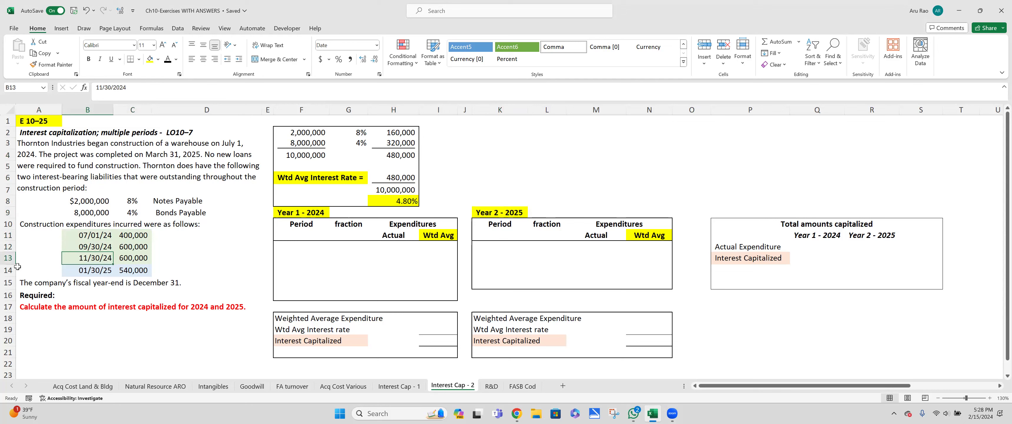
pyautogui.click(299, 246)
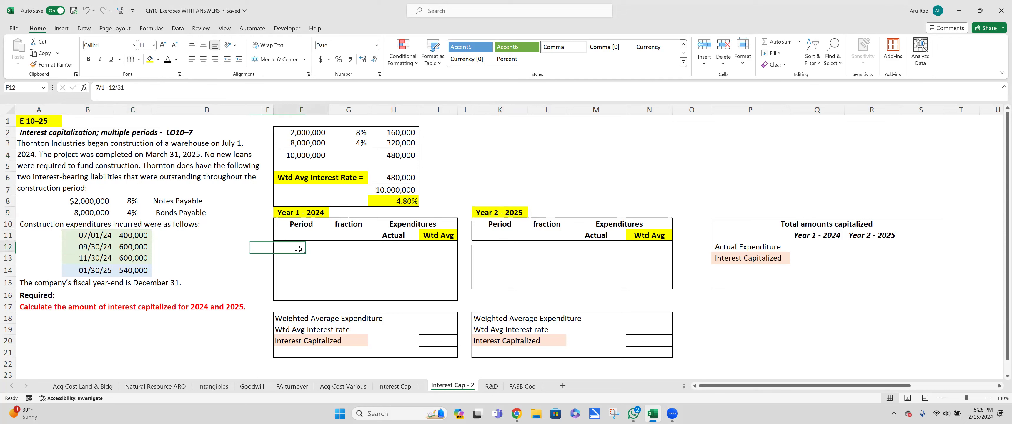
# Reveal the 7/1 - 12/31 row: fraction 6/12, 400,000 actual, 200,000 weighted average
pyautogui.click(168, 65)
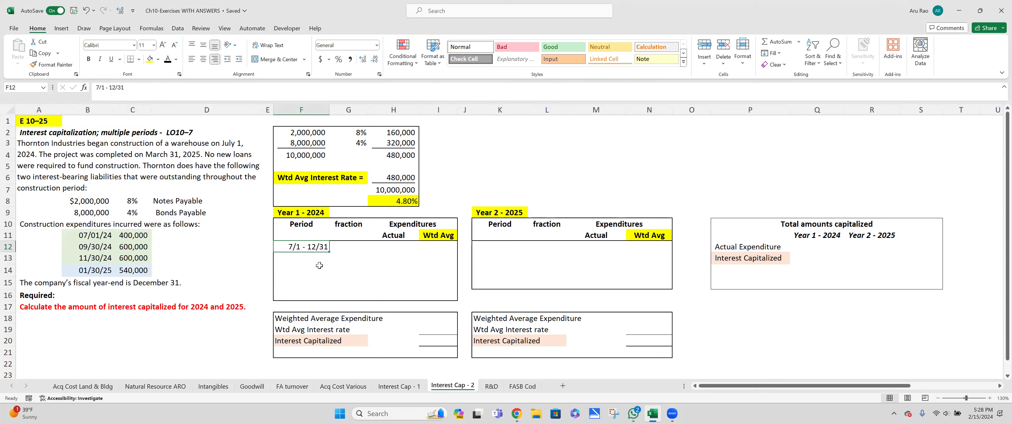
pyautogui.click(350, 244)
pyautogui.click(167, 61)
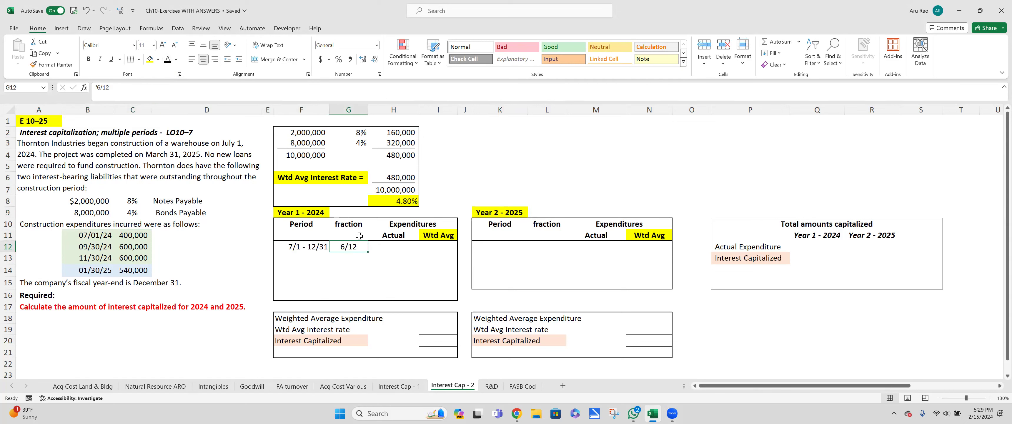
pyautogui.click(395, 248)
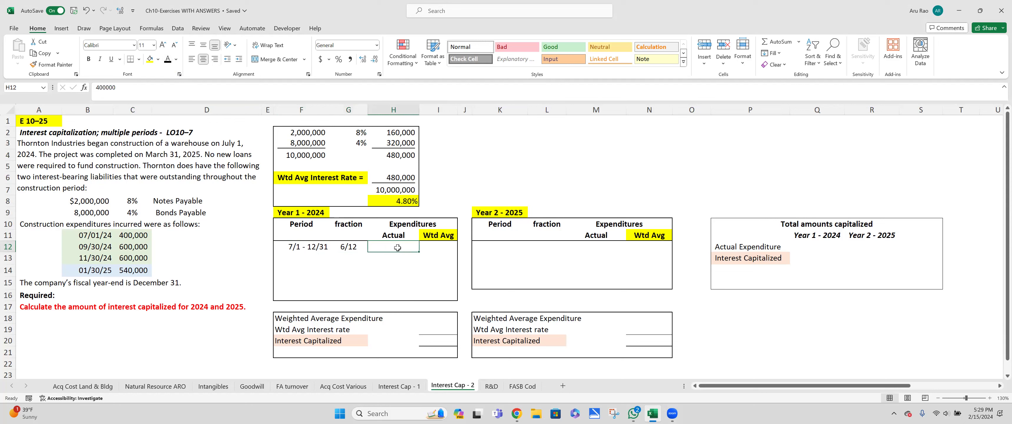
pyautogui.click(168, 61)
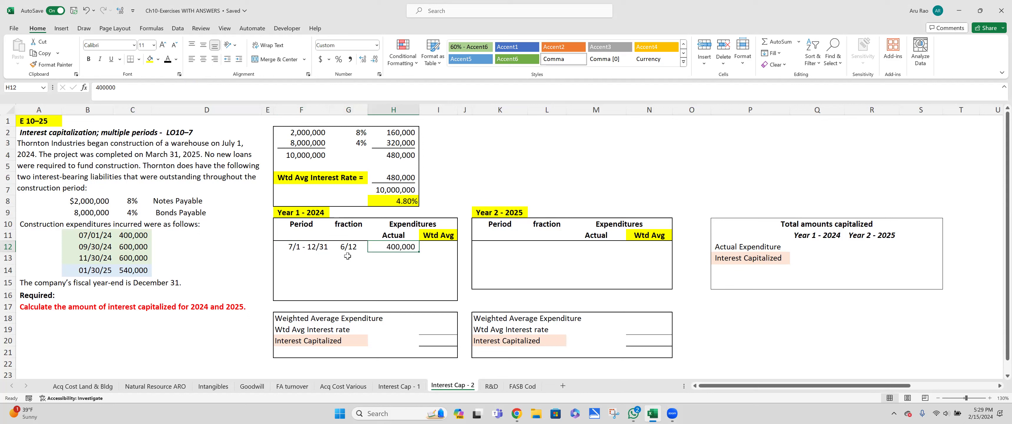
pyautogui.click(437, 247)
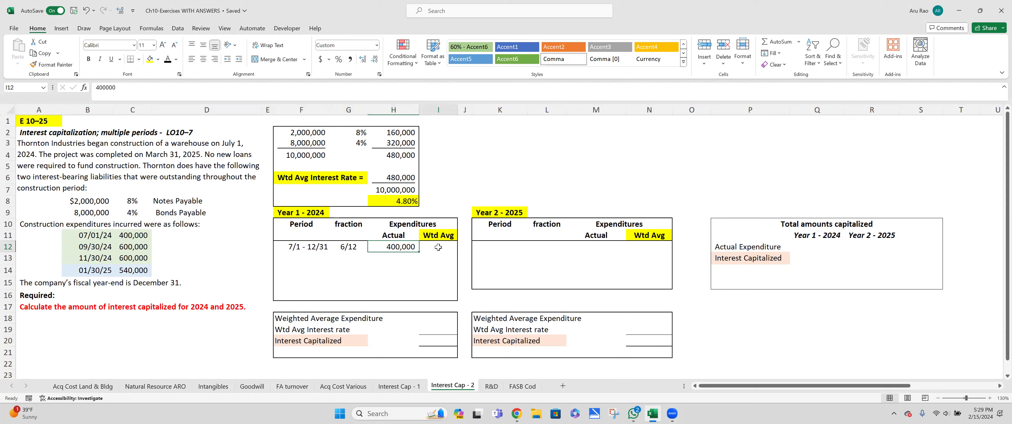
pyautogui.click(168, 61)
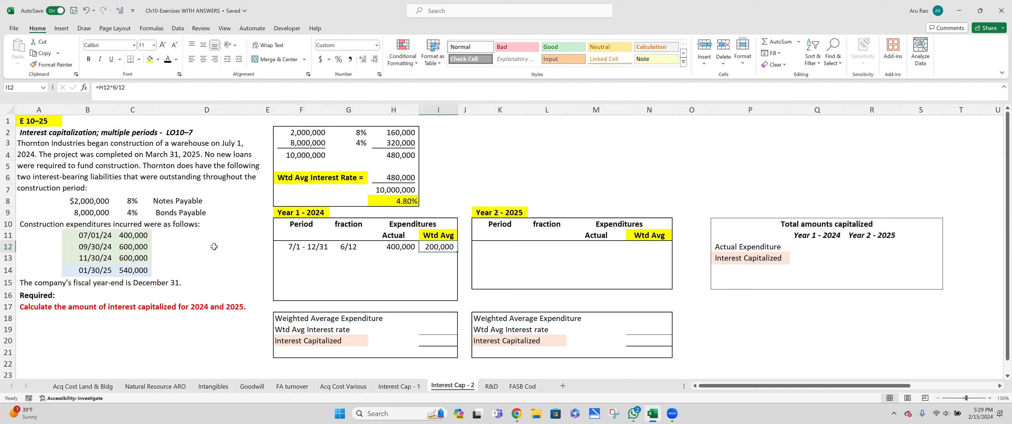
# Reveal the 9/30 - 12/31 row: fraction 3/12, 600,000 actual, 150,000 weighted average
pyautogui.click(308, 258)
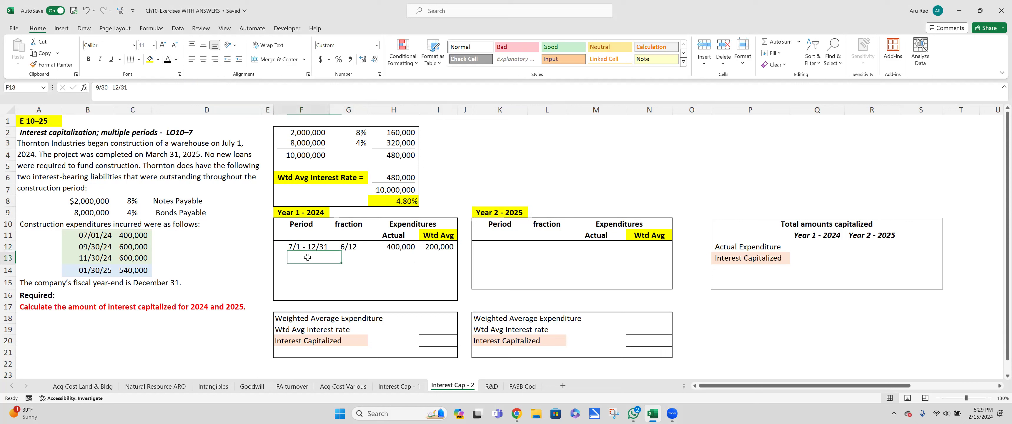
pyautogui.click(167, 61)
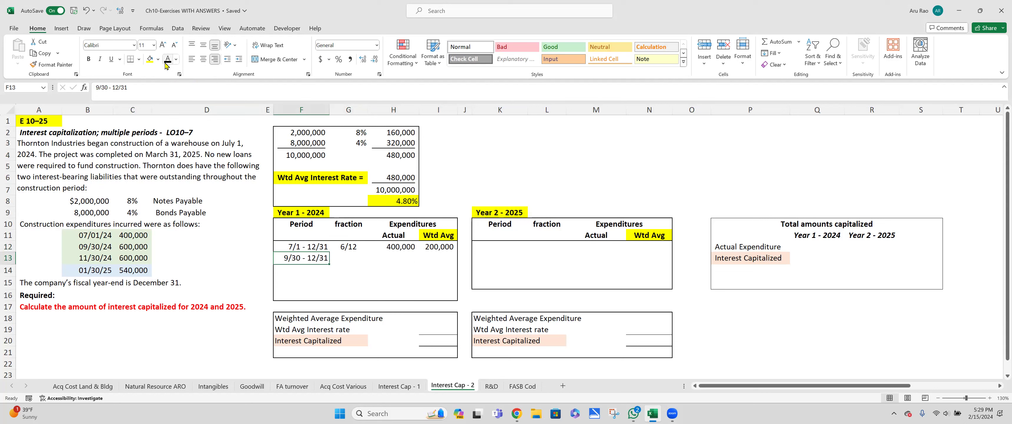
pyautogui.press('Right')
pyautogui.click(167, 61)
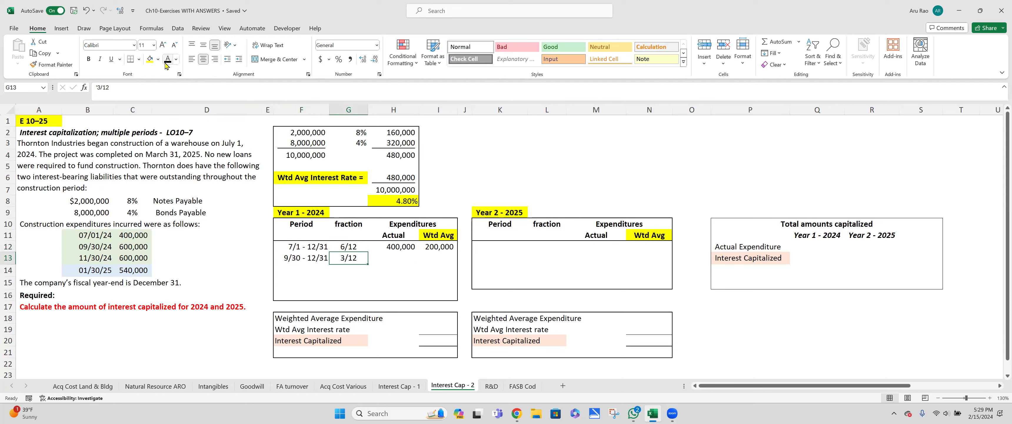
pyautogui.press('Right')
pyautogui.click(167, 61)
pyautogui.press('Right')
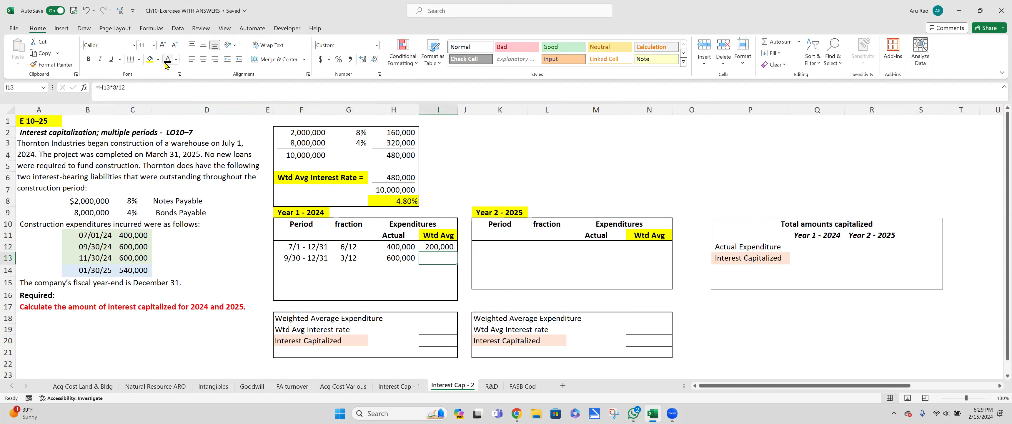
pyautogui.click(167, 61)
# Reveal the 11/30 - 12/31 row: fraction 1/12, 600,000 actual, 50,000 weighted average
pyautogui.click(316, 269)
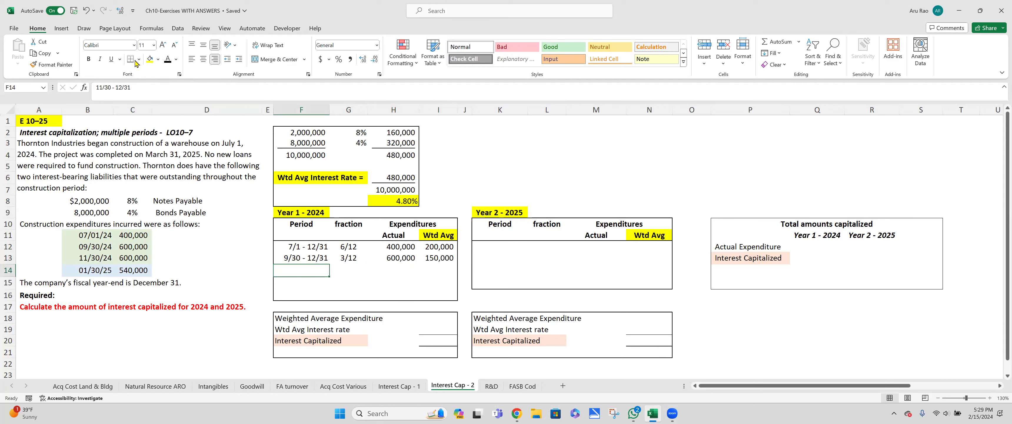
pyautogui.click(168, 61)
pyautogui.press('Right')
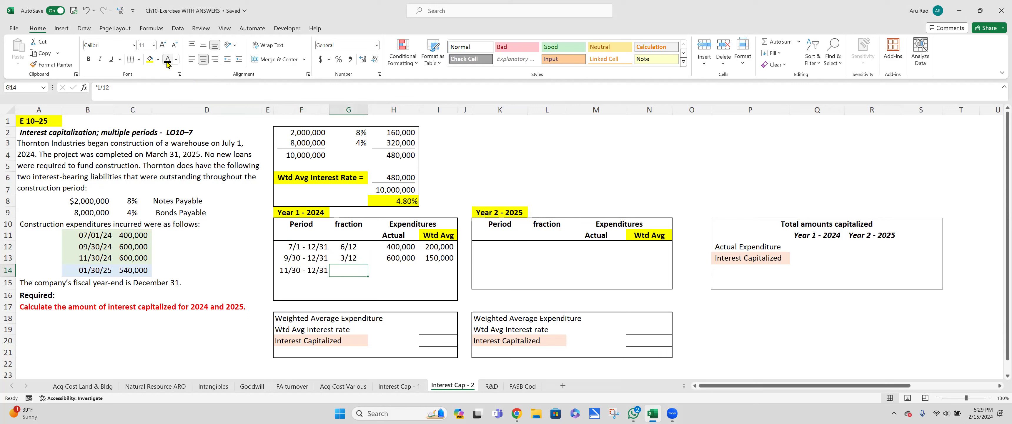
pyautogui.click(167, 61)
pyautogui.press('Right')
pyautogui.click(168, 61)
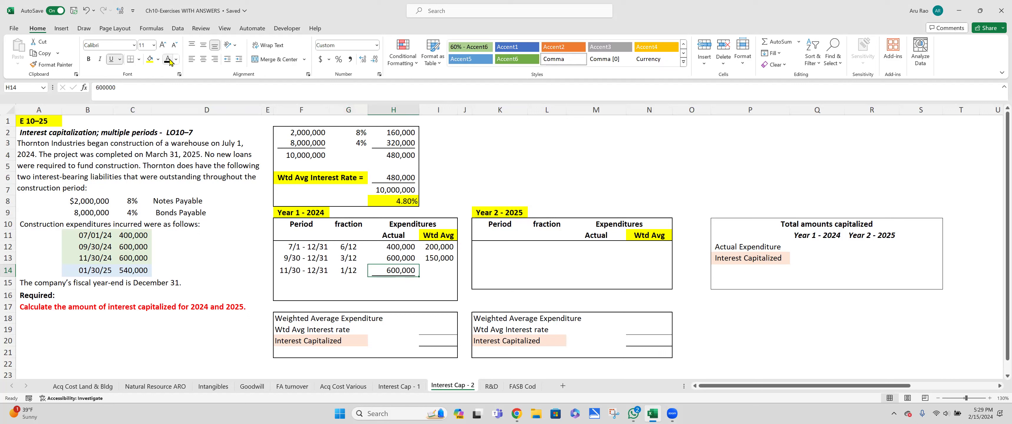
pyautogui.press('Right')
pyautogui.click(168, 61)
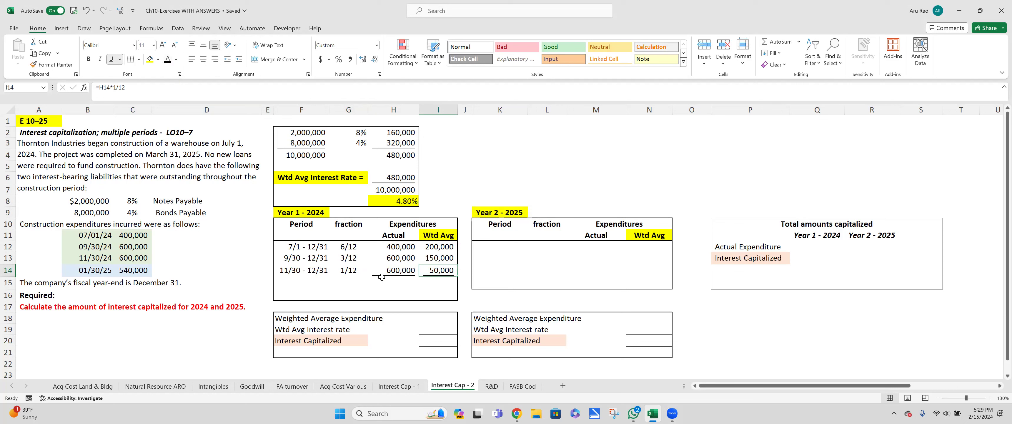
# Reveal the 400,000 weighted average total in I15 and the 400,000 expenditure in I18
pyautogui.click(420, 283)
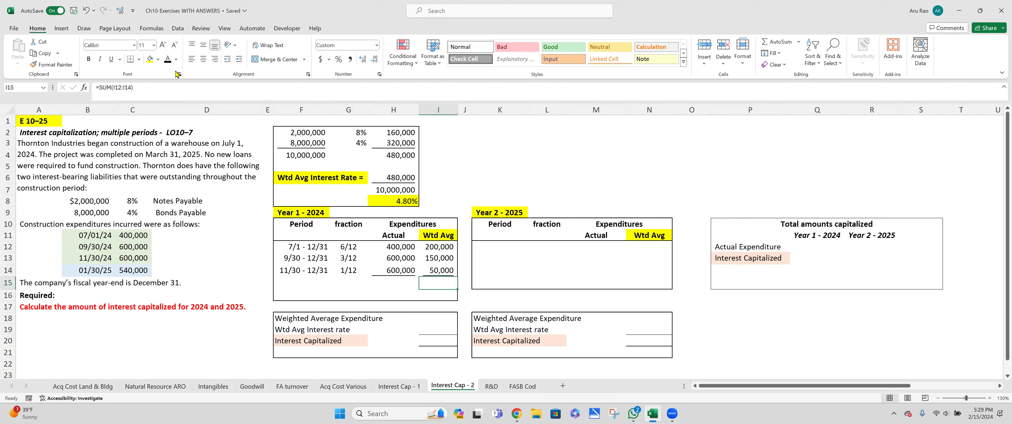
pyautogui.click(168, 61)
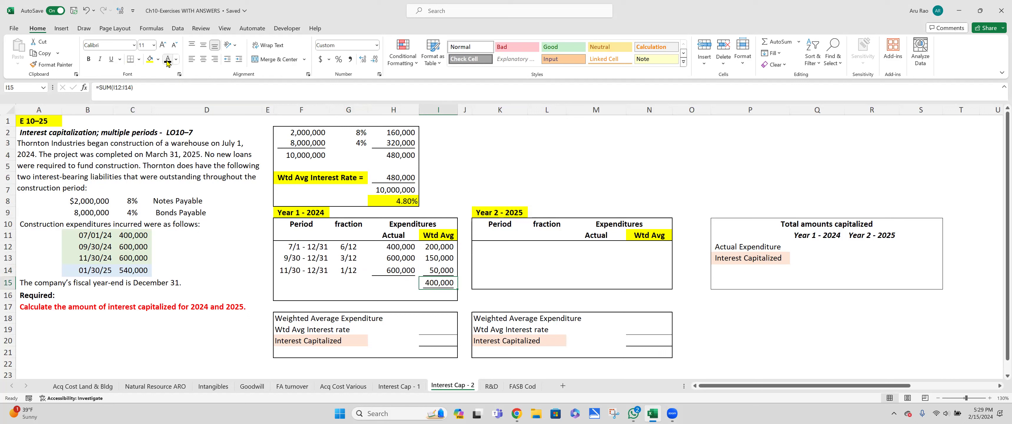
pyautogui.click(443, 319)
pyautogui.click(169, 62)
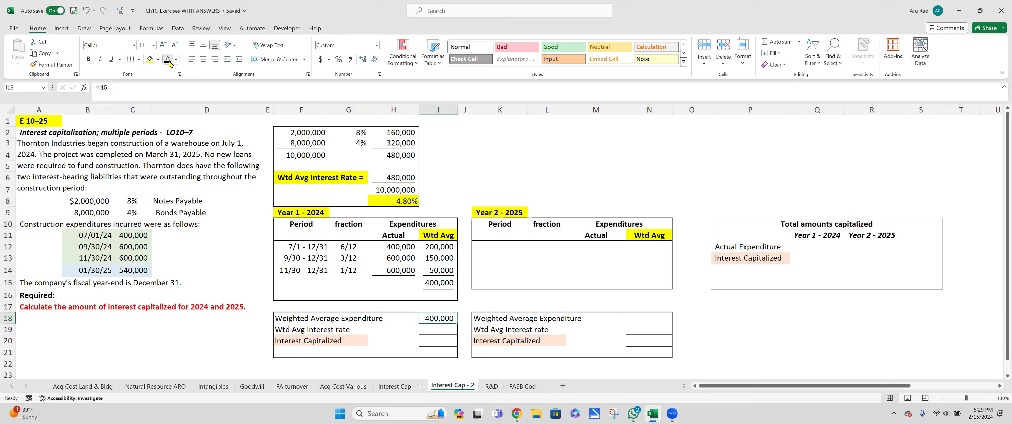
pyautogui.click(438, 281)
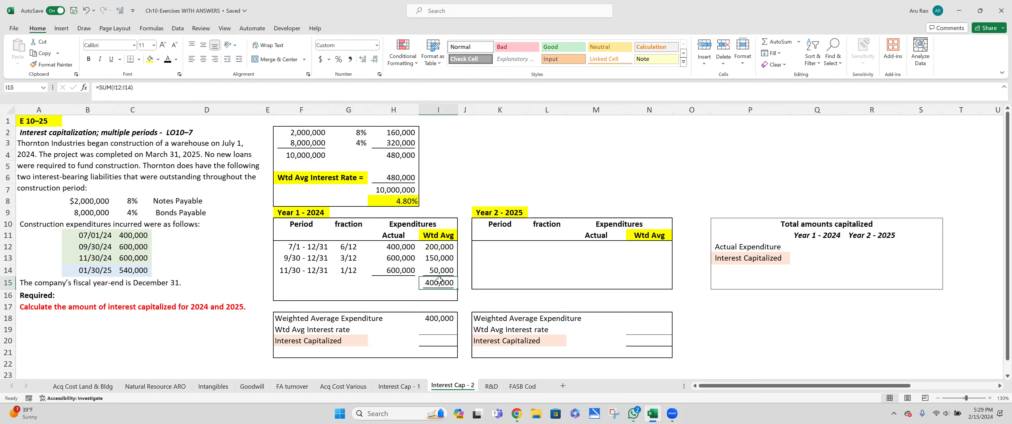
pyautogui.click(158, 59)
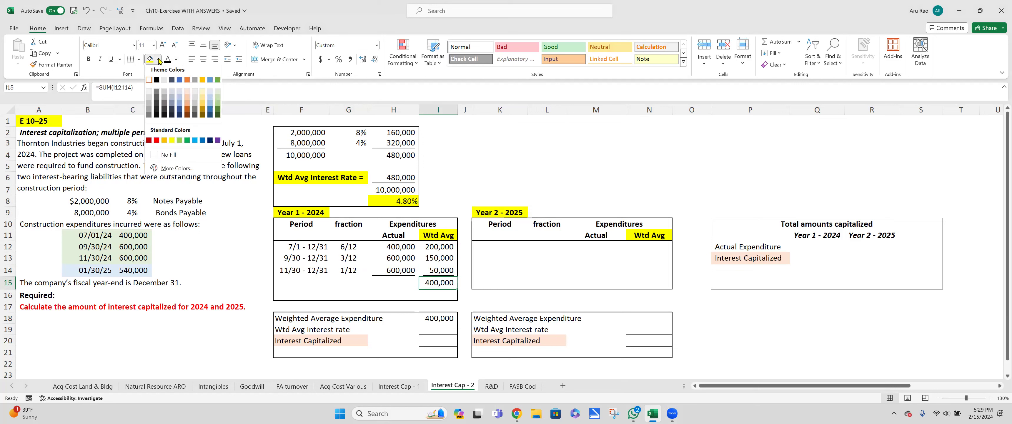
# Shade the 400,000 cells I15 and I18 light blue and fill the I19 4.80% rate yellow
pyautogui.click(180, 94)
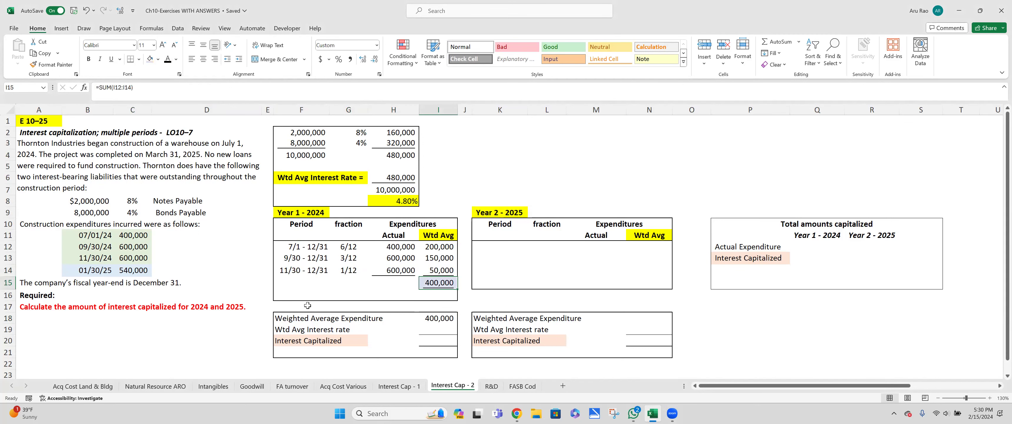
pyautogui.click(442, 317)
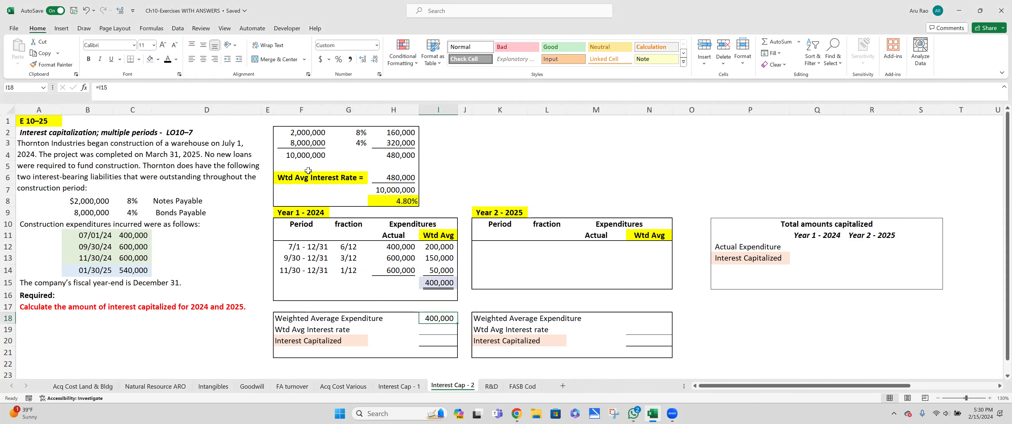
pyautogui.click(150, 59)
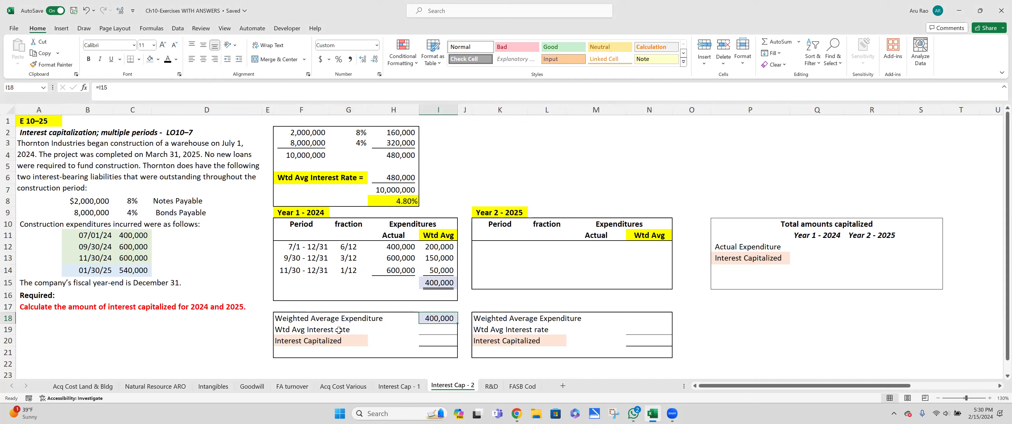
pyautogui.click(433, 330)
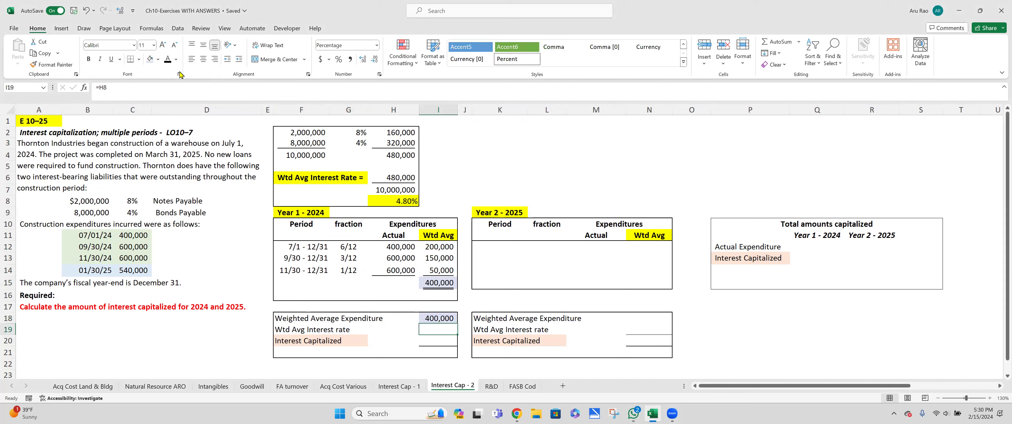
pyautogui.click(159, 60)
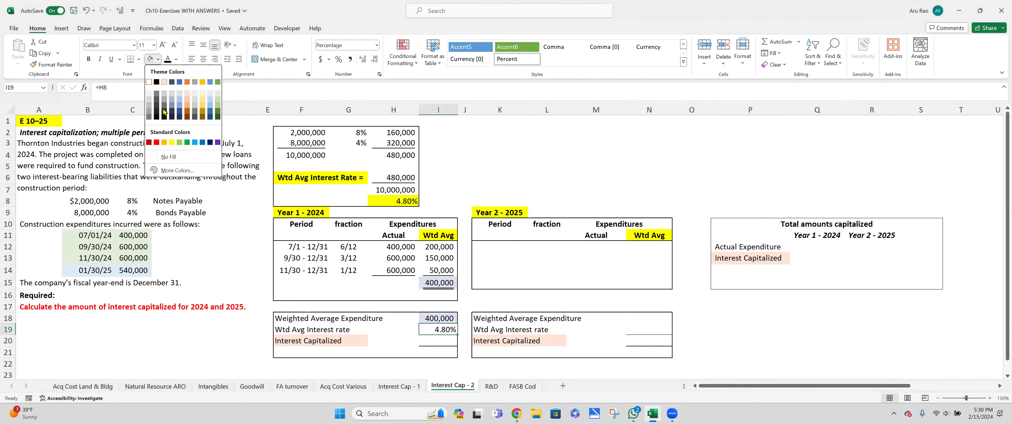
pyautogui.click(173, 143)
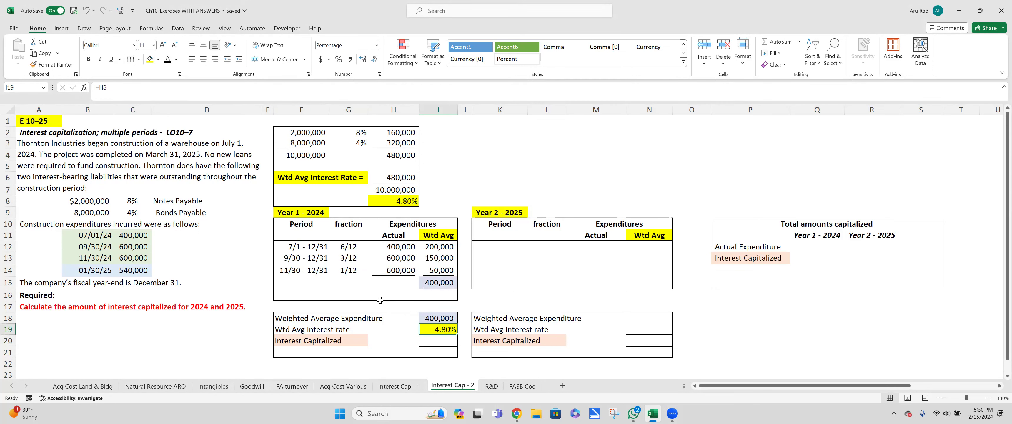
# Check the I15 and H8 formulas and reveal the 19,200 interest capitalized in I20
pyautogui.click(442, 282)
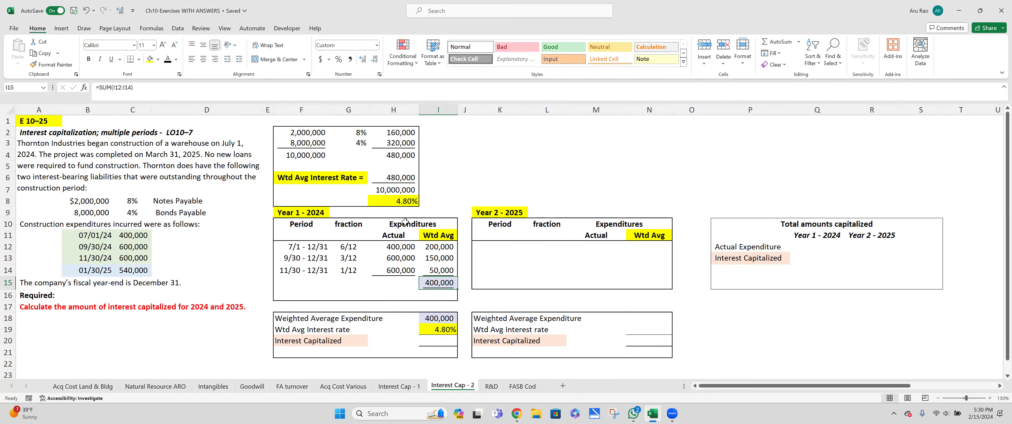
pyautogui.click(399, 202)
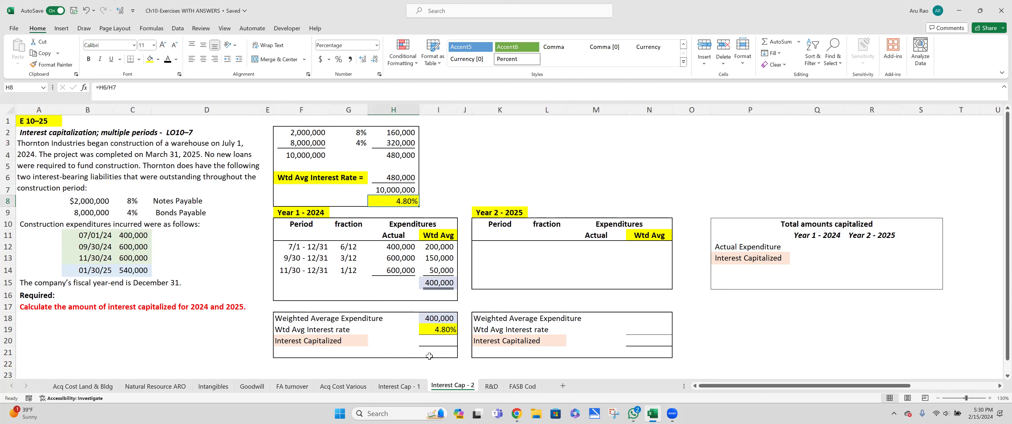
pyautogui.click(436, 341)
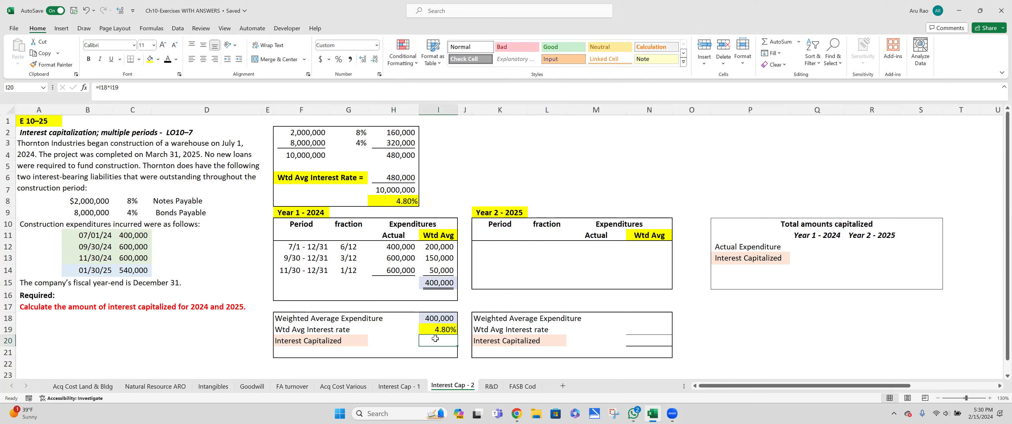
pyautogui.click(167, 58)
pyautogui.click(42, 308)
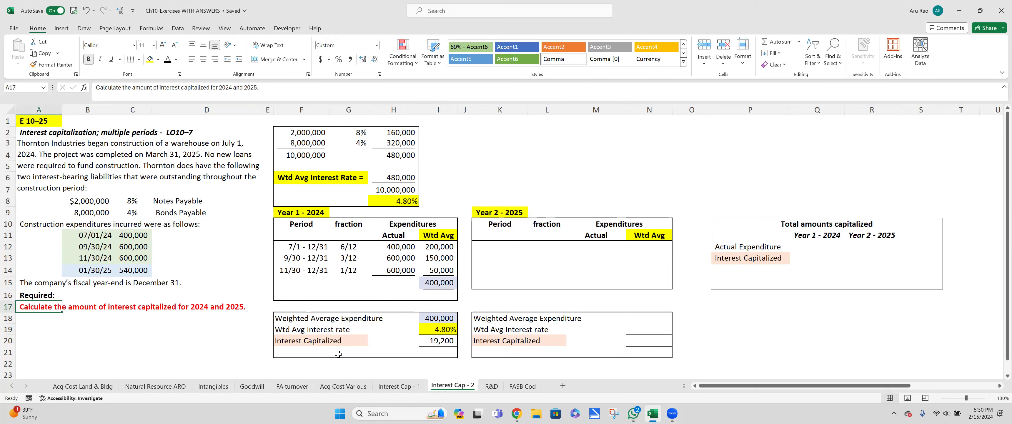
pyautogui.click(444, 343)
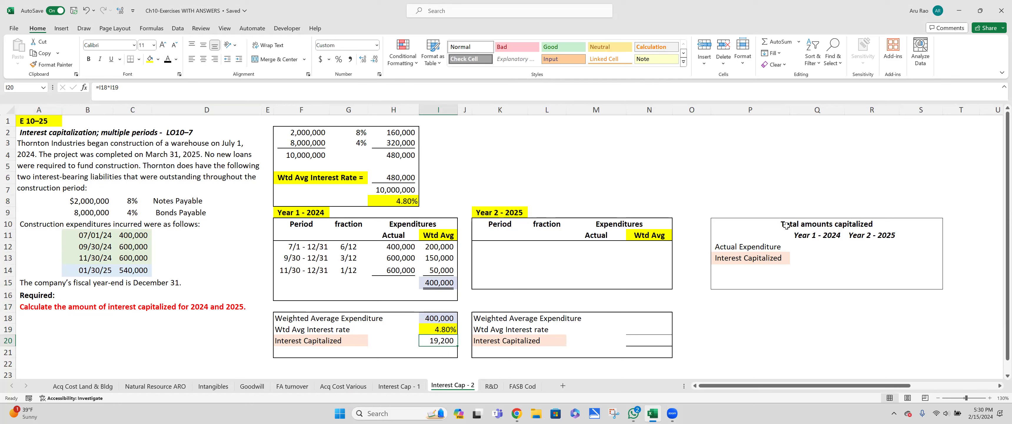
# Fill Q13's 19,200 yellow and reveal 1,600,000 in Q12 and H15 plus the 1,619,200 total in Q14
pyautogui.click(816, 225)
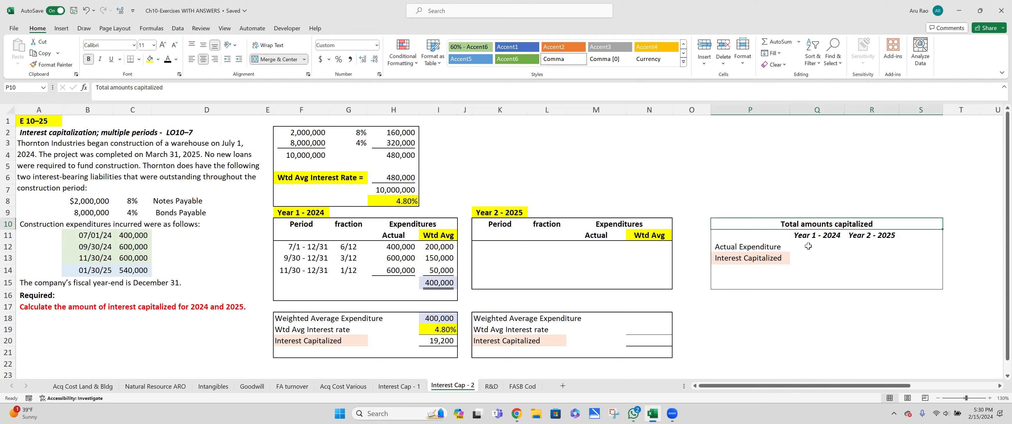
pyautogui.click(815, 257)
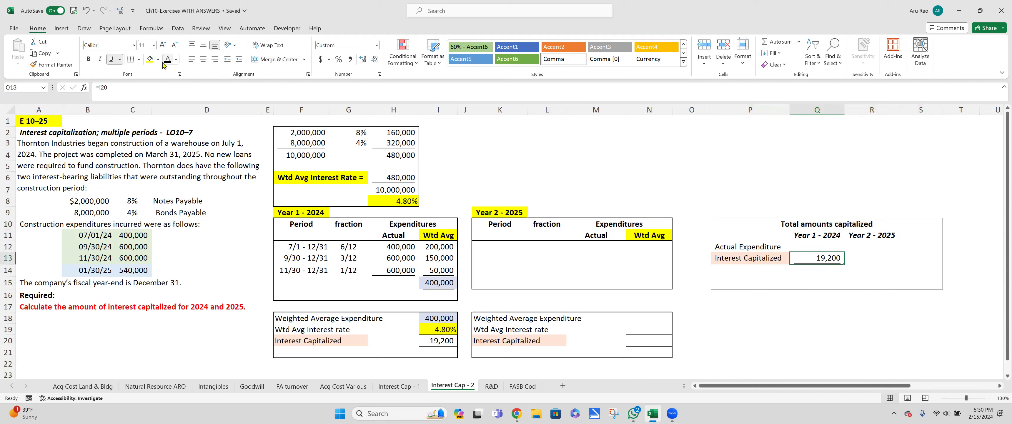
pyautogui.click(149, 59)
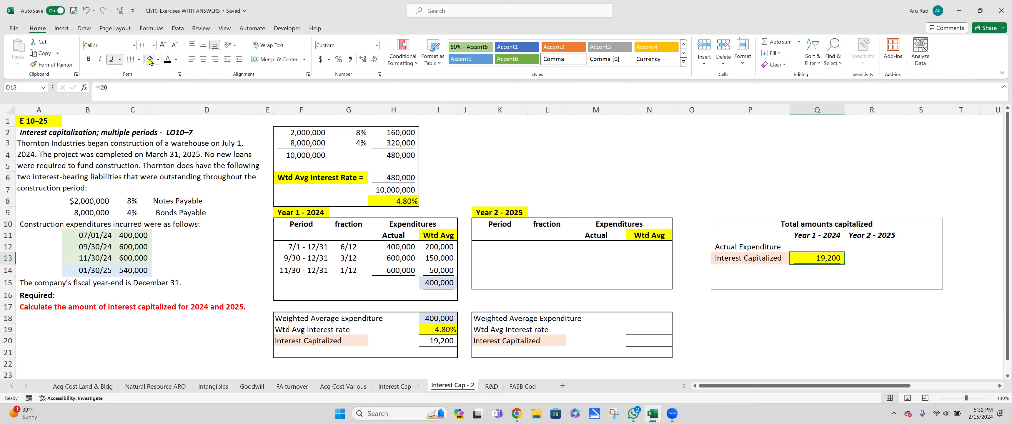
pyautogui.click(801, 244)
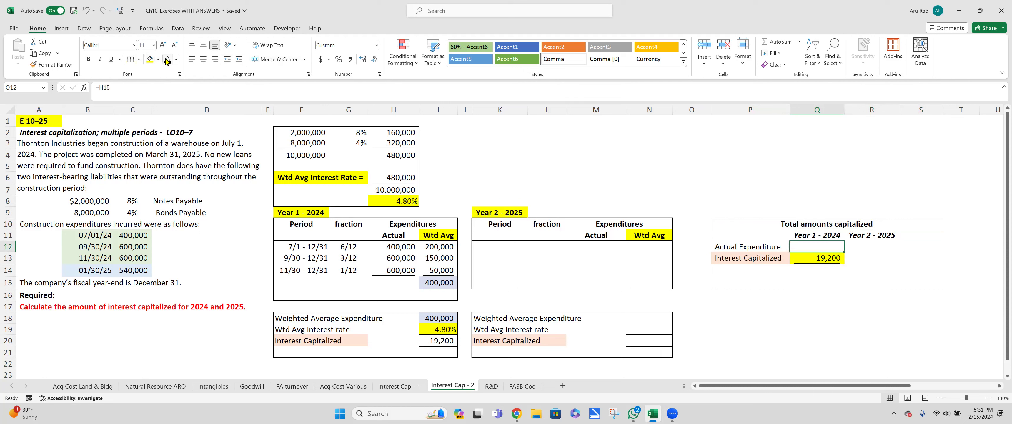
pyautogui.click(167, 60)
pyautogui.click(393, 284)
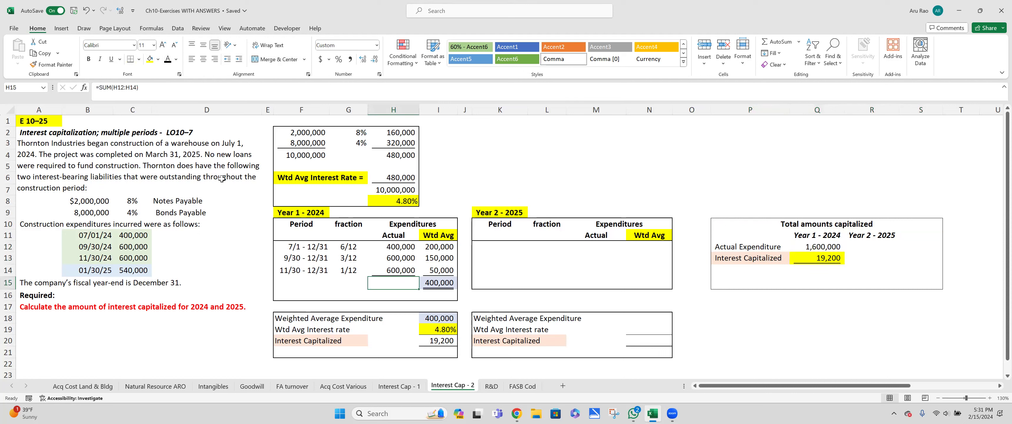
pyautogui.click(167, 60)
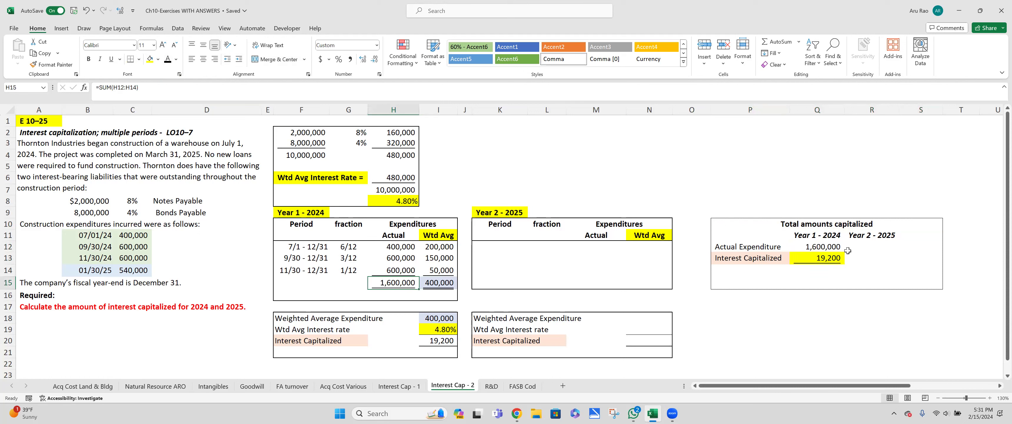
pyautogui.click(823, 269)
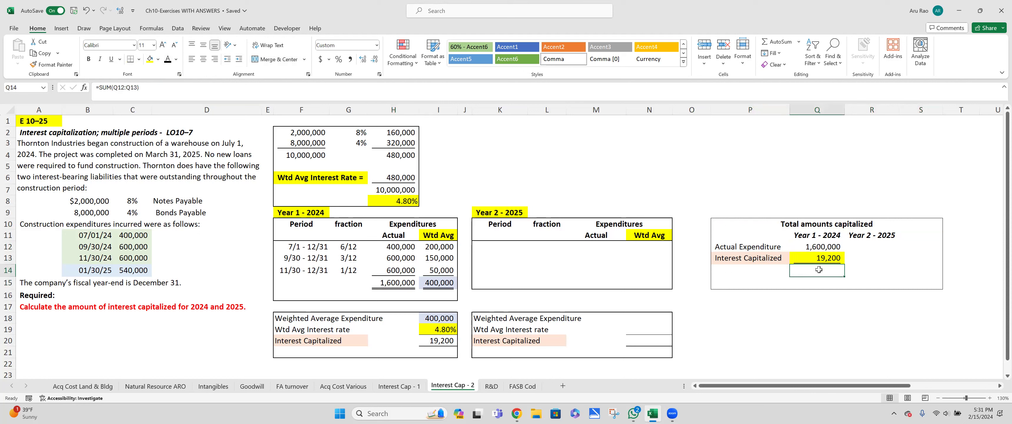
pyautogui.click(168, 59)
# Enter periods 1/1 - 3/31 and 1/31 - 3/31, a first fraction, and =H15+I20 as the carried-forward expenditure
pyautogui.click(86, 272)
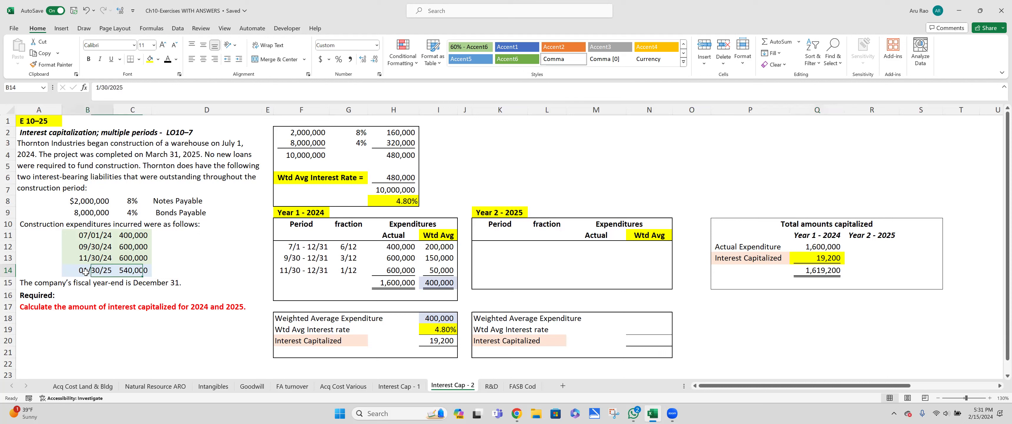
pyautogui.click(126, 269)
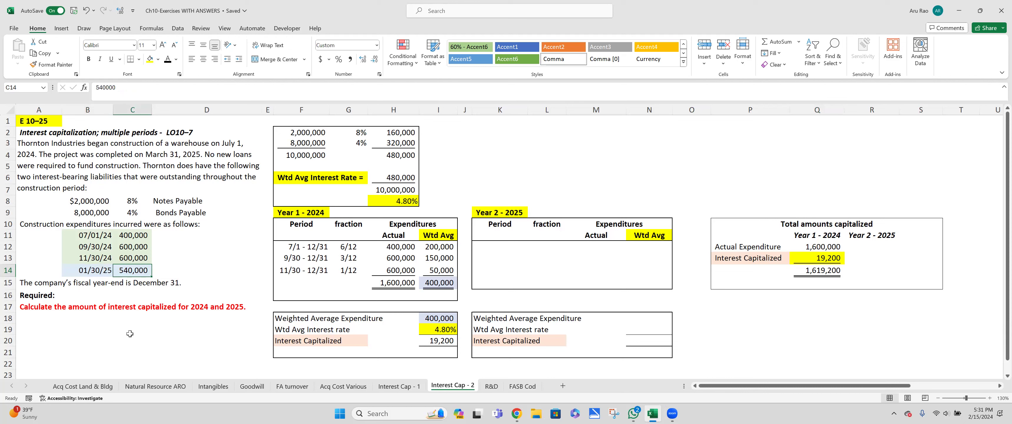
pyautogui.click(501, 249)
pyautogui.write('1/1 - 3/31')
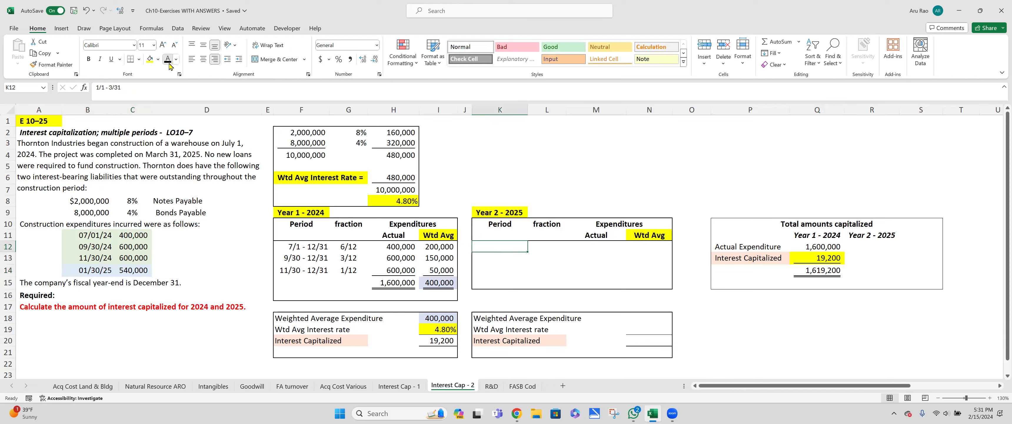
pyautogui.press('Return')
pyautogui.write('1/31 - 3/31')
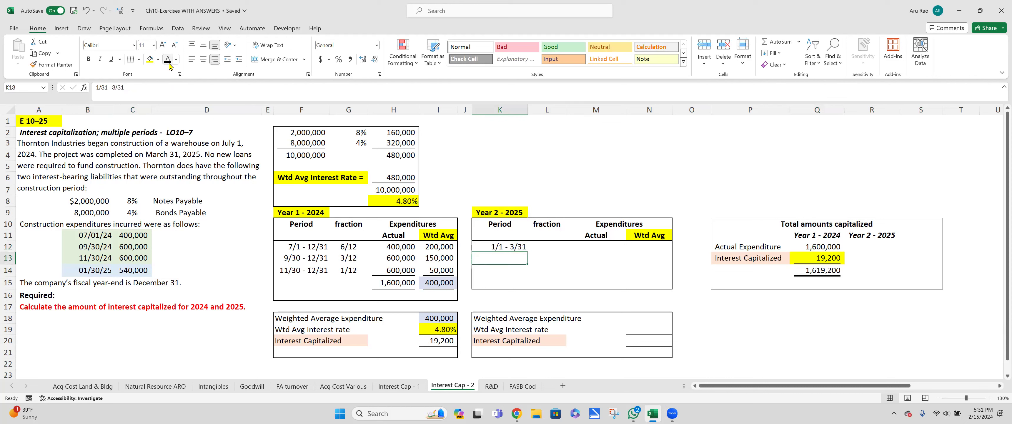
pyautogui.click(564, 246)
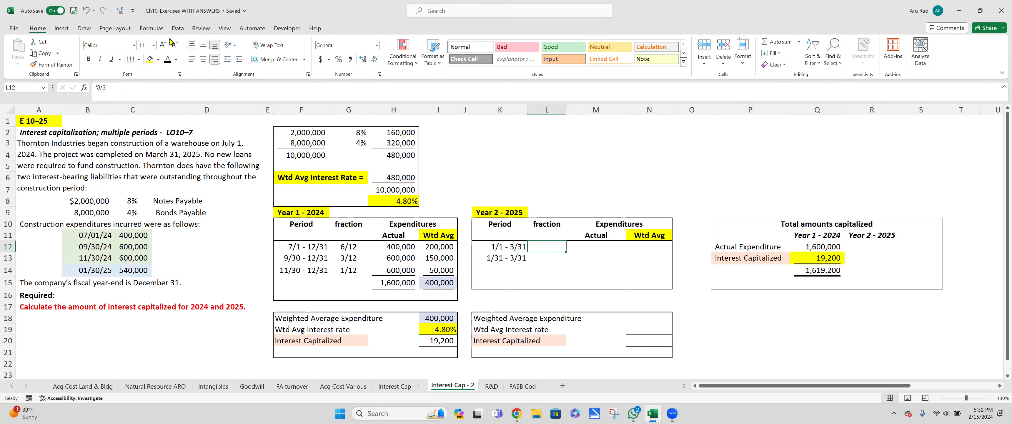
pyautogui.write("'3/3")
pyautogui.click(591, 246)
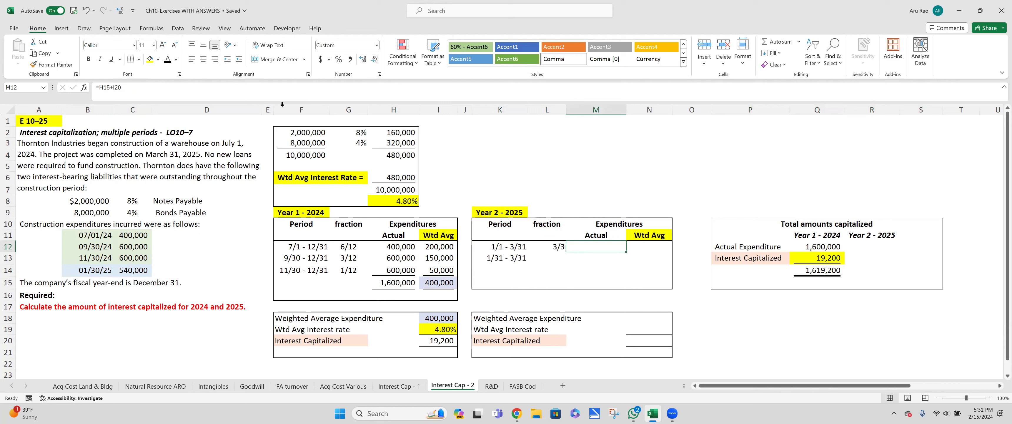
pyautogui.write('=H15+I20')
pyautogui.hotkey('ctrl', 'Return')
# Correct the first fraction to 3/12 and reveal the 404,800 weighted average
pyautogui.click(825, 271)
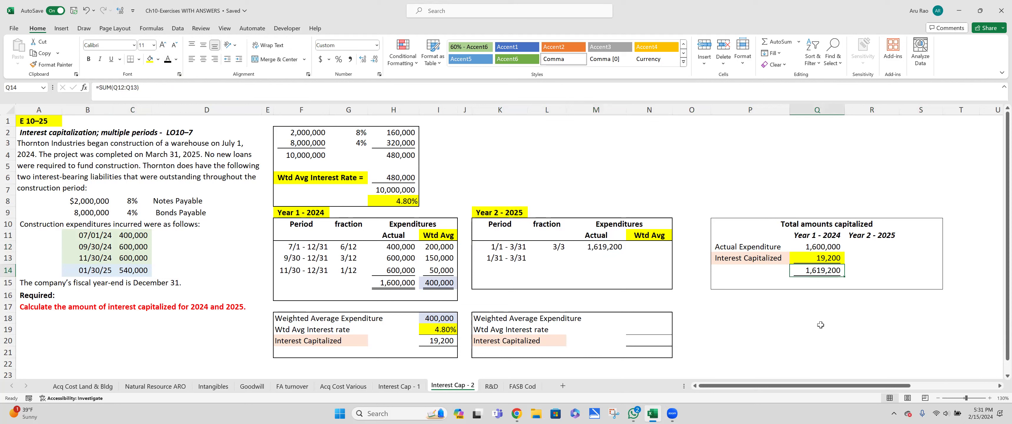
pyautogui.click(604, 248)
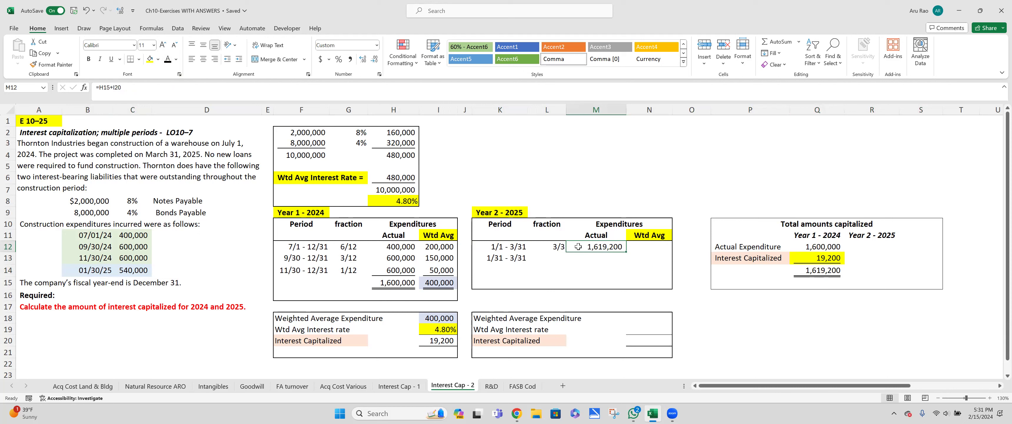
pyautogui.click(563, 247)
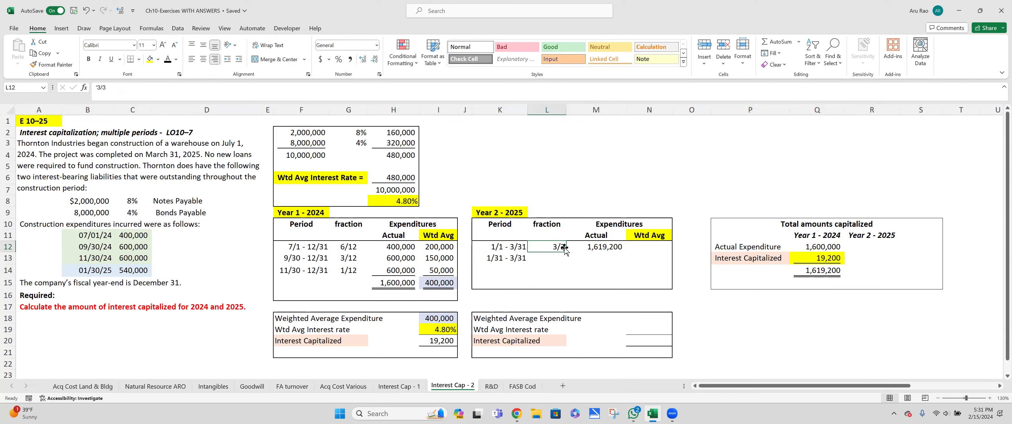
pyautogui.write("'3")
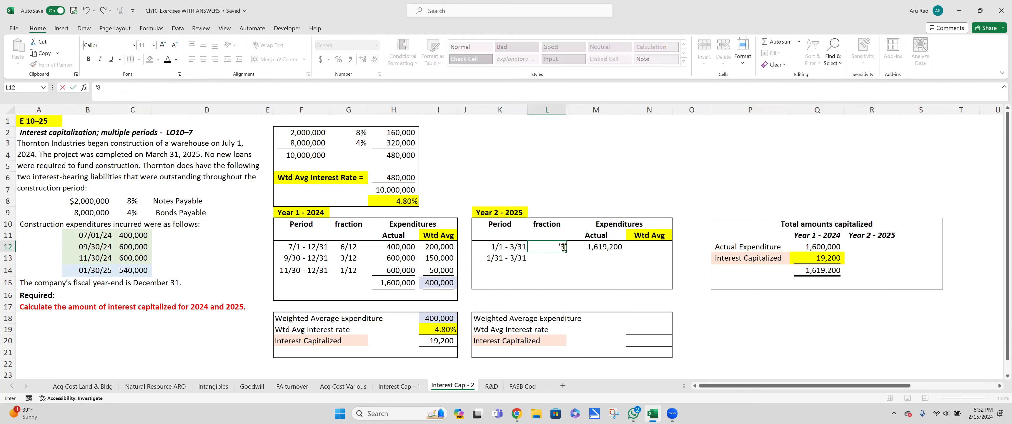
pyautogui.write('/12')
pyautogui.press('Tab')
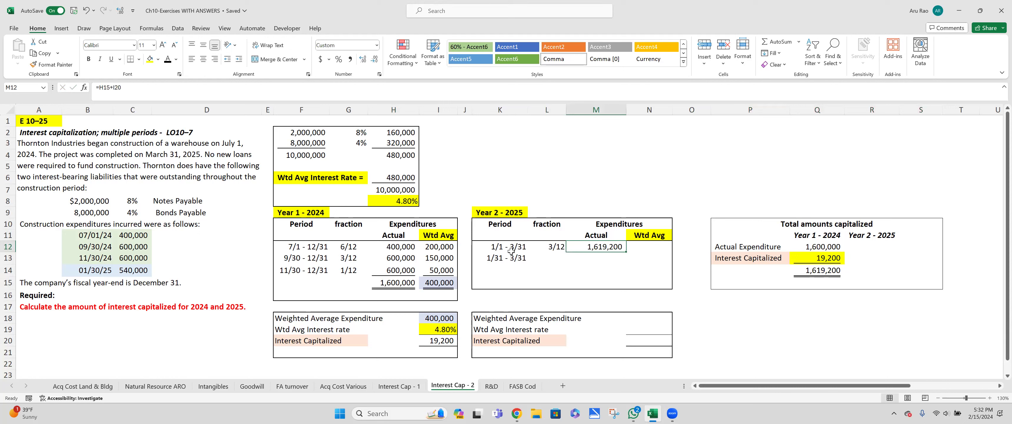
pyautogui.click(830, 272)
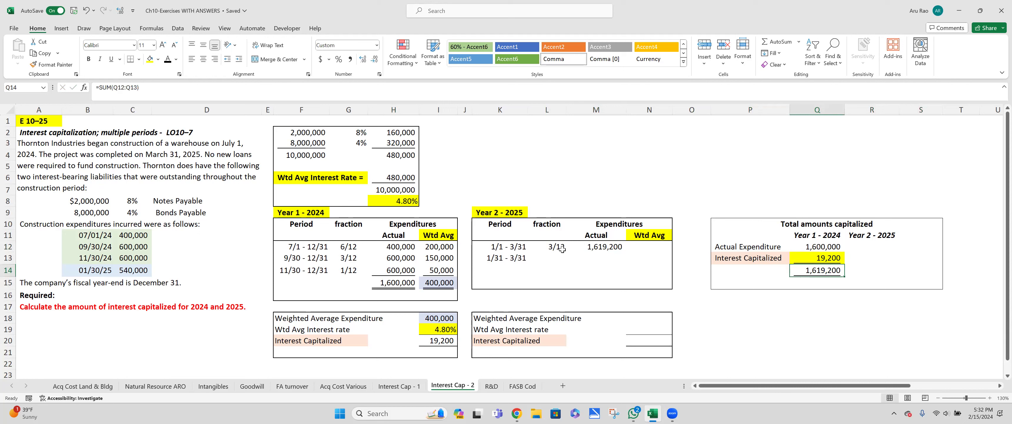
pyautogui.click(650, 247)
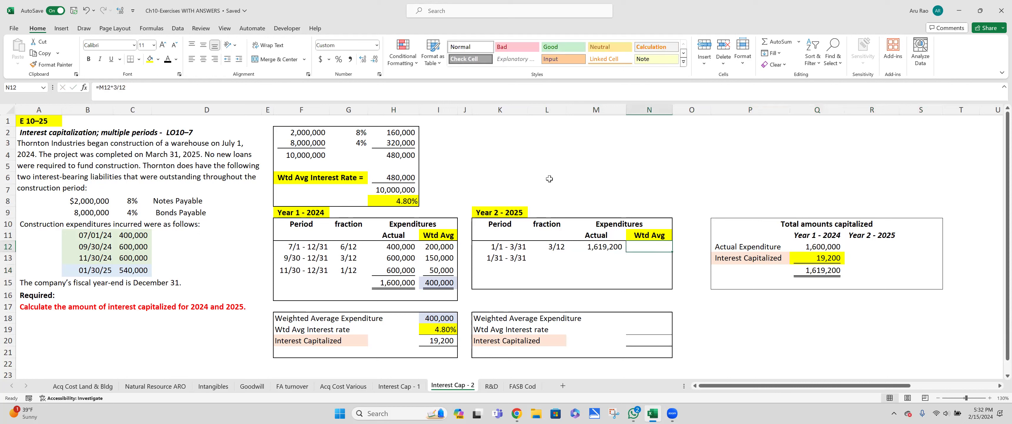
pyautogui.click(168, 58)
# Fix the second period to 1/30 - 3/31 and give it a 1/12 fraction
pyautogui.click(506, 262)
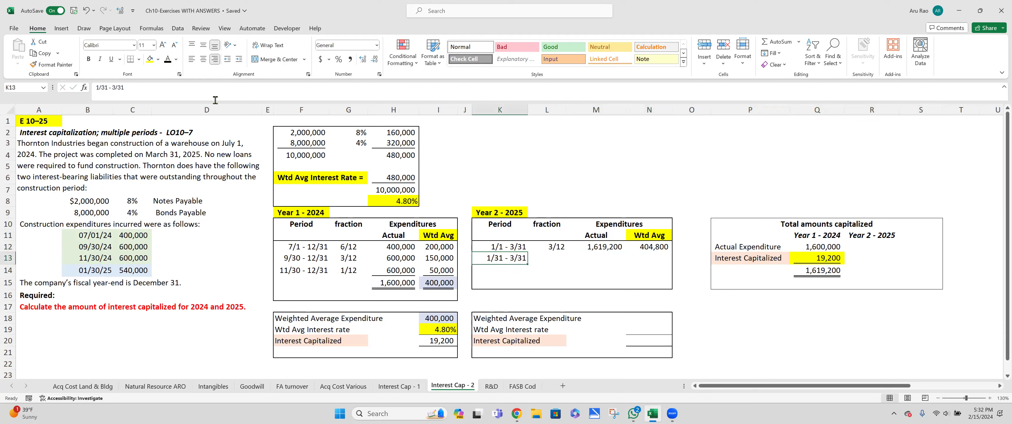
pyautogui.click(106, 90)
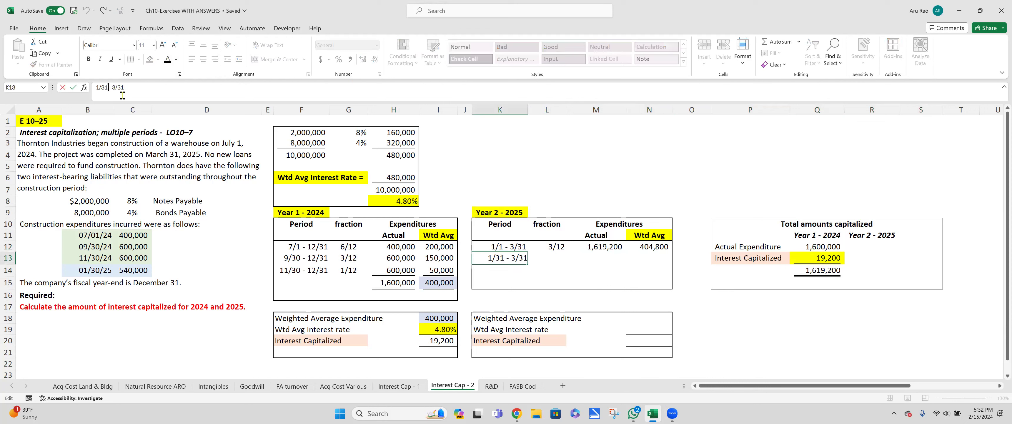
pyautogui.press('BackSpace')
pyautogui.write('0')
pyautogui.click(560, 260)
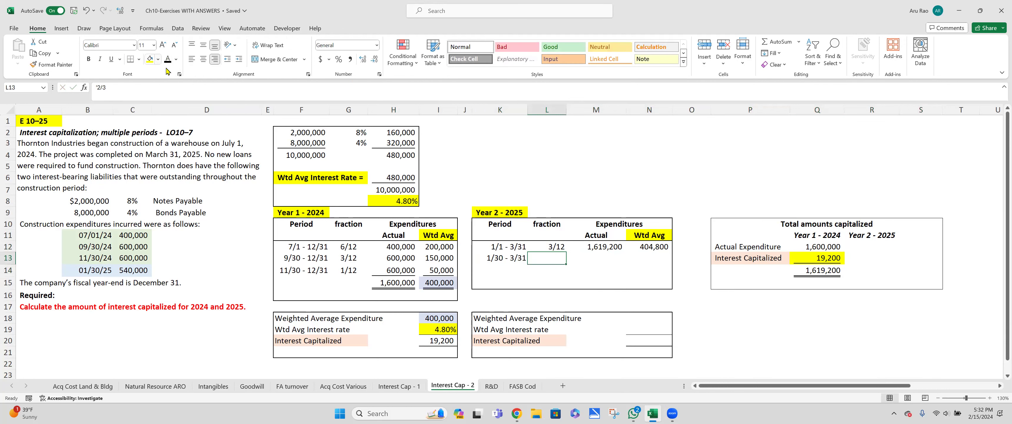
pyautogui.write("'")
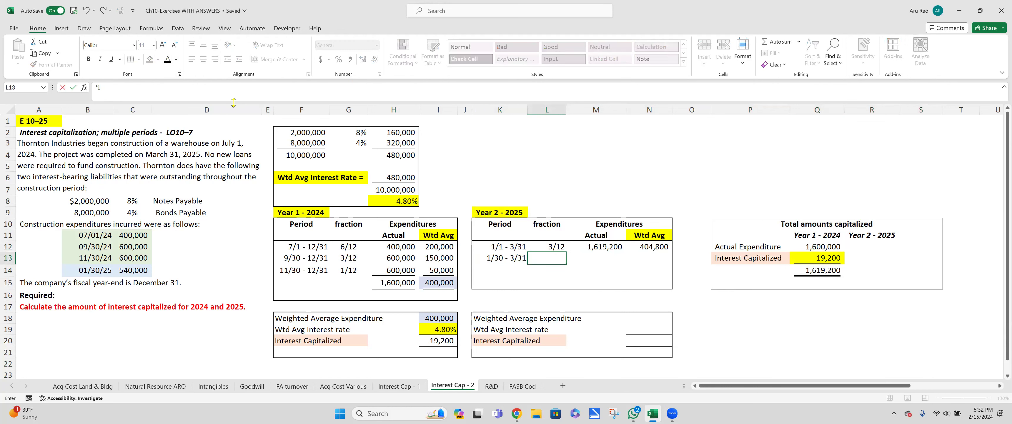
pyautogui.write('1/12')
pyautogui.press('Return')
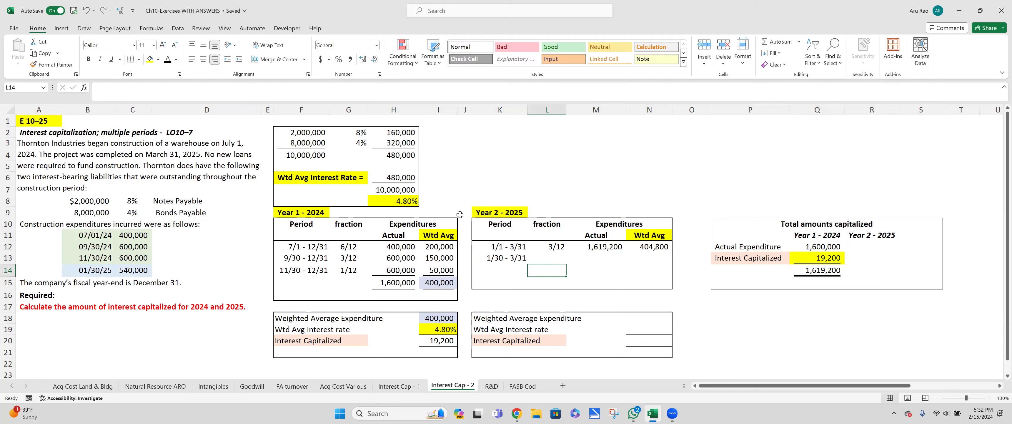
pyautogui.click(562, 258)
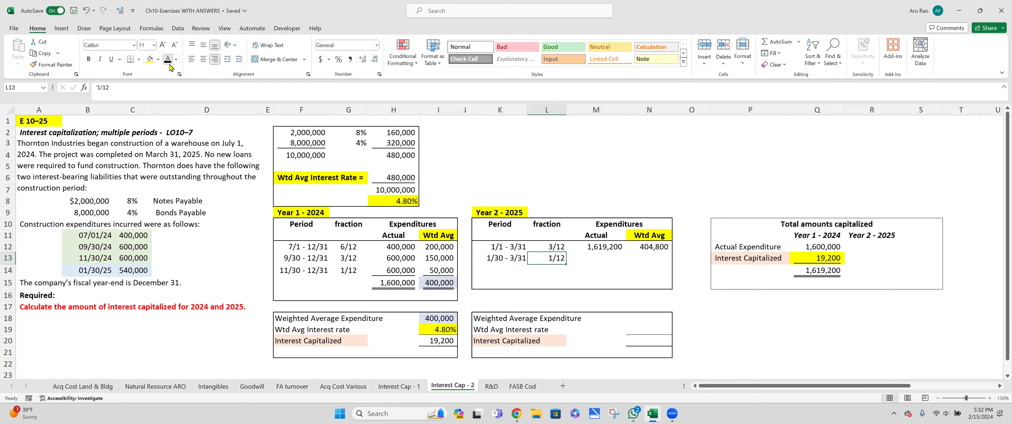
# Reveal the 540,000 expenditure, 90,000 weighted average and 494,800 total
pyautogui.click(610, 259)
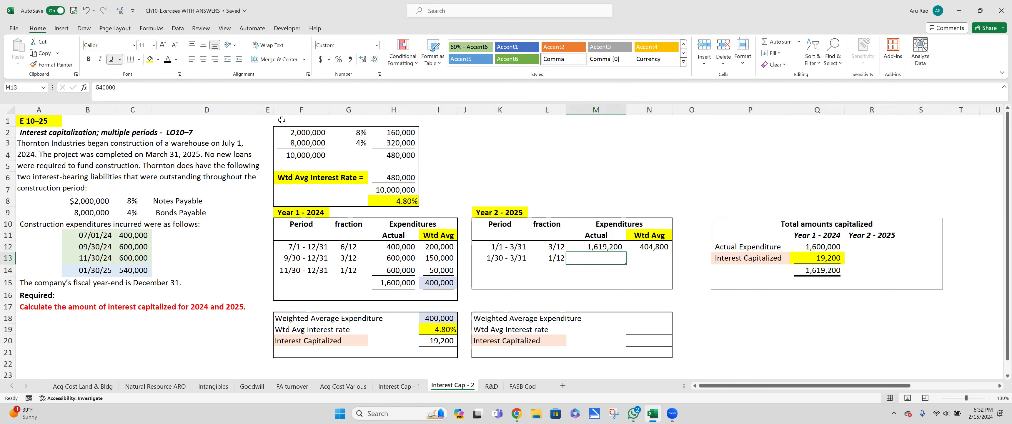
pyautogui.click(168, 59)
pyautogui.click(659, 254)
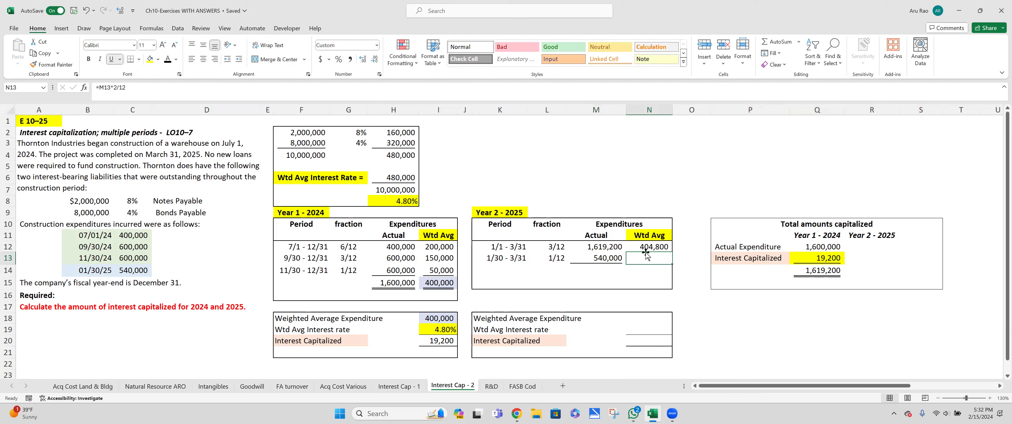
pyautogui.click(170, 61)
pyautogui.click(653, 271)
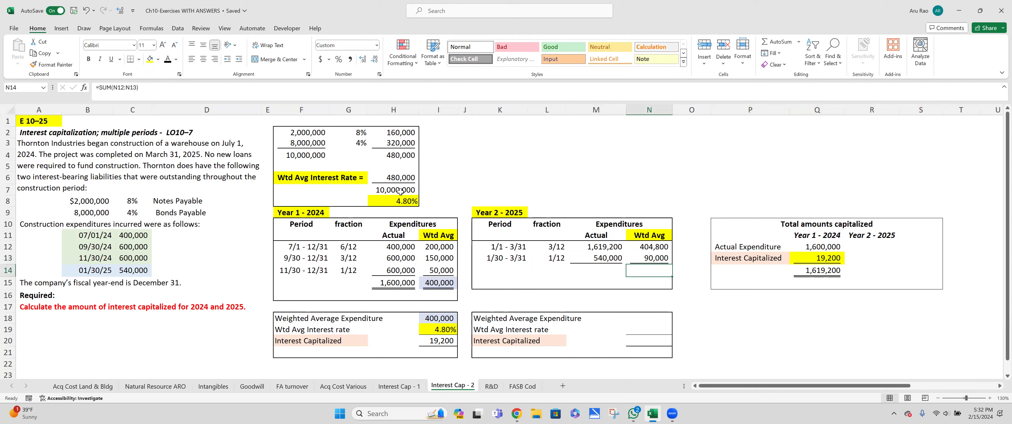
pyautogui.click(167, 59)
# Reveal 494,800 in N18 and shade N18 and N14 light blue
pyautogui.click(648, 317)
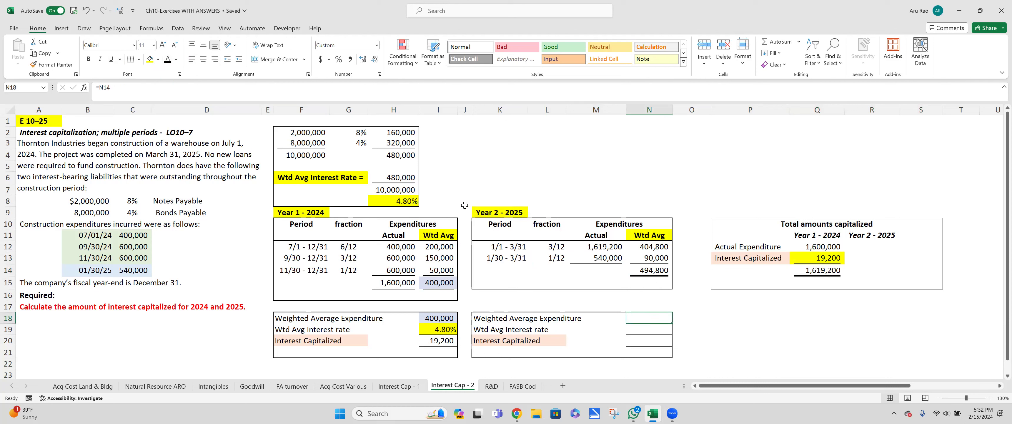
pyautogui.click(167, 60)
pyautogui.click(158, 59)
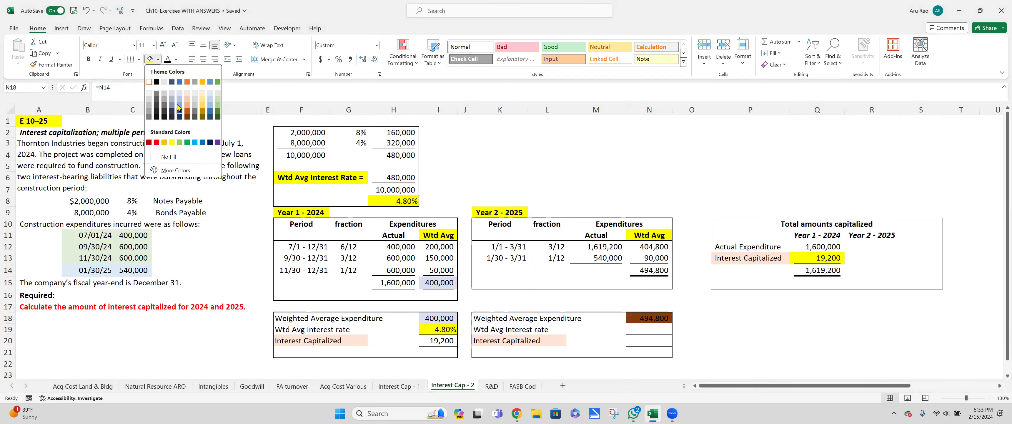
pyautogui.click(179, 93)
pyautogui.click(641, 268)
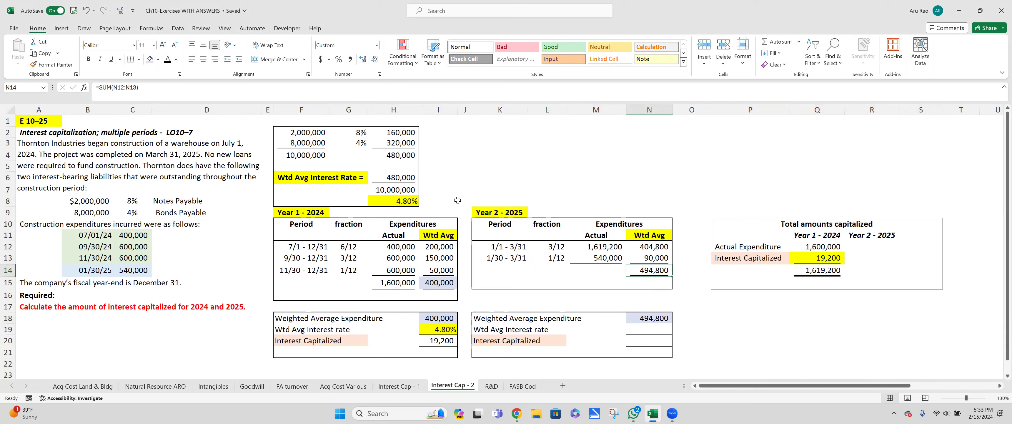
pyautogui.click(150, 59)
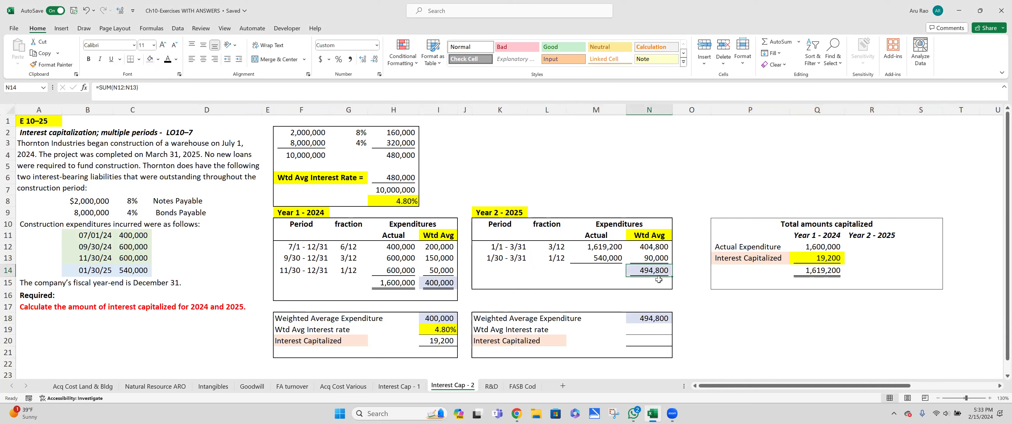
# Show the 4.80% rate in N19 filled yellow and reveal 23,750 interest capitalized in N20
pyautogui.click(657, 329)
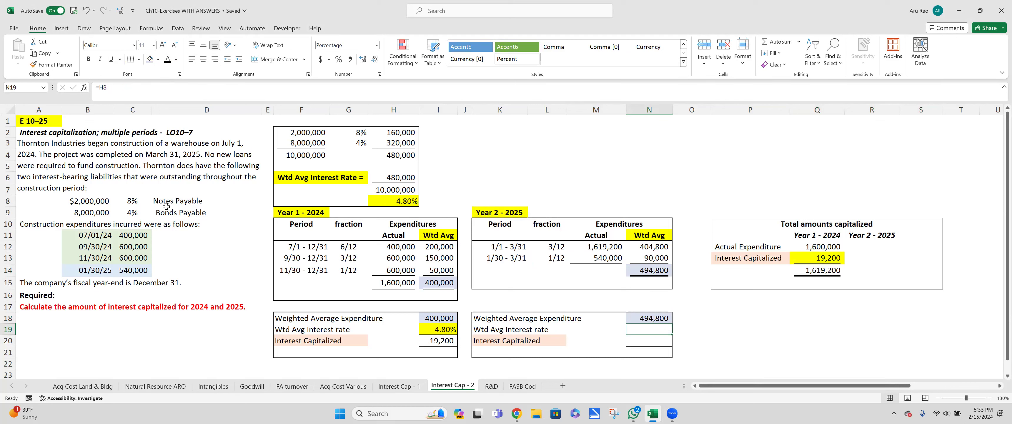
pyautogui.click(167, 61)
pyautogui.click(158, 59)
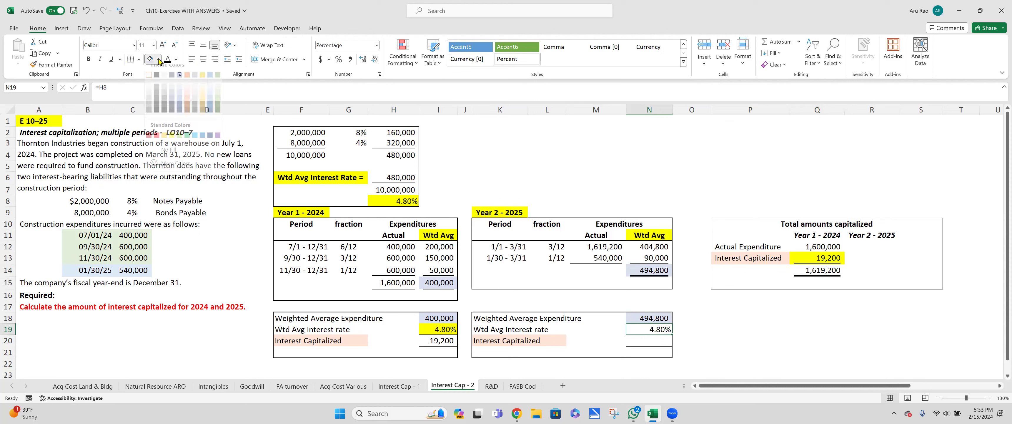
pyautogui.click(173, 142)
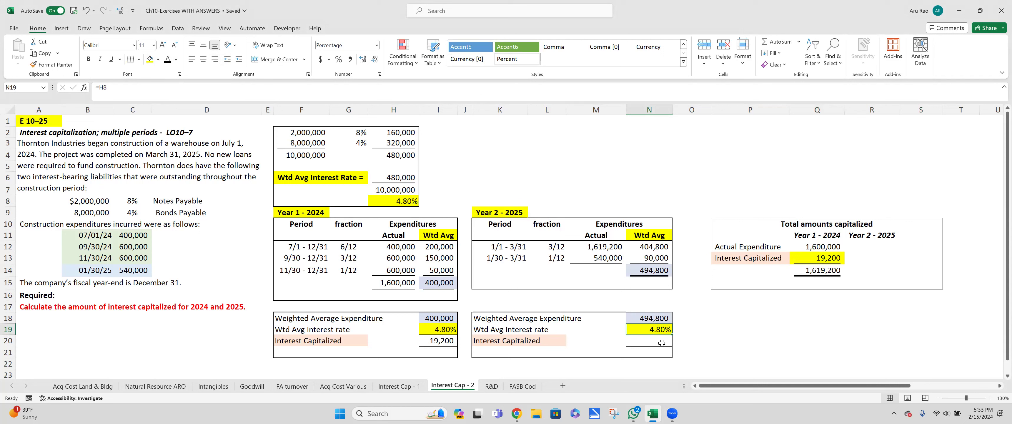
pyautogui.click(662, 343)
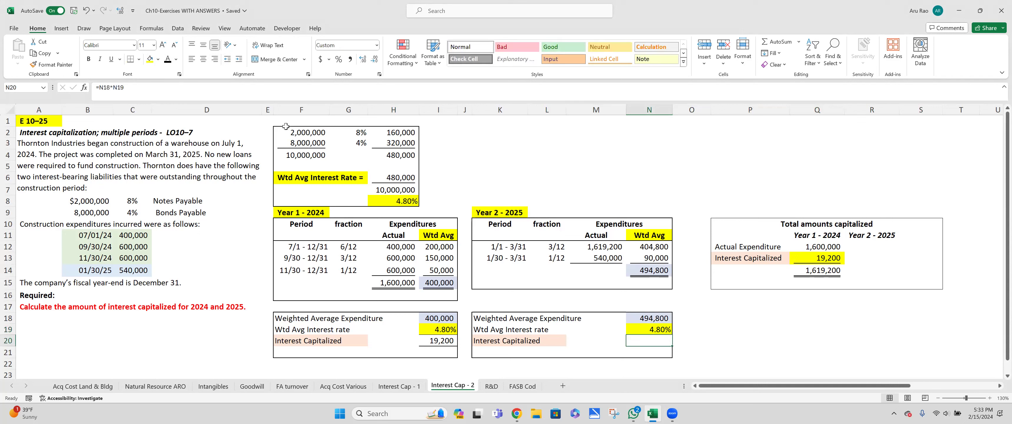
pyautogui.click(167, 61)
pyautogui.click(880, 259)
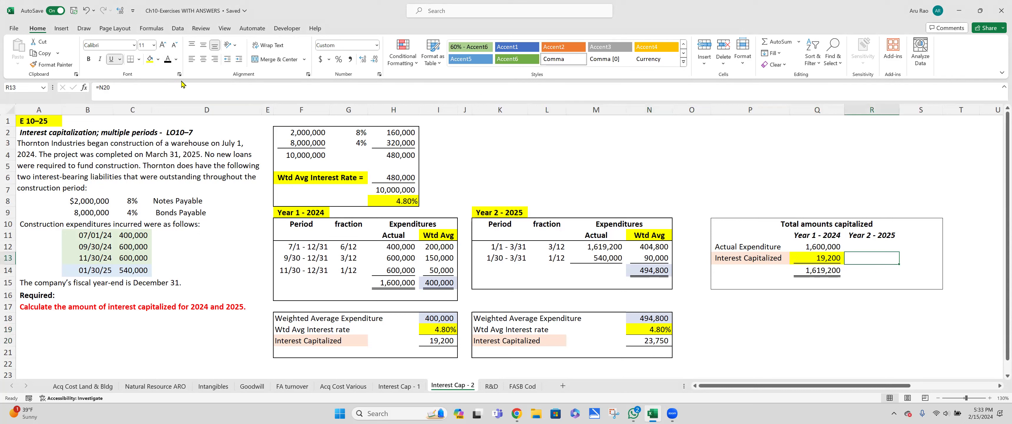
# Reveal 23,750 in R13 and shade I20, Q13, N20 and R13 light green
pyautogui.click(170, 62)
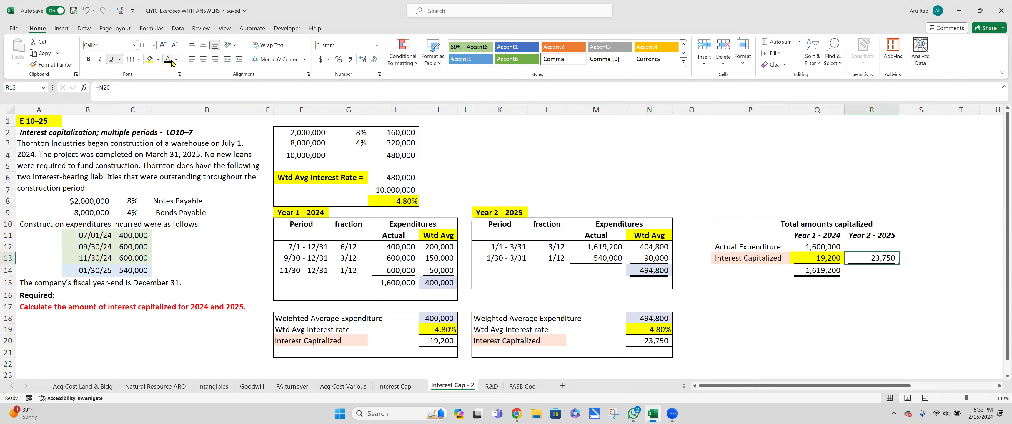
pyautogui.click(423, 340)
pyautogui.click(158, 60)
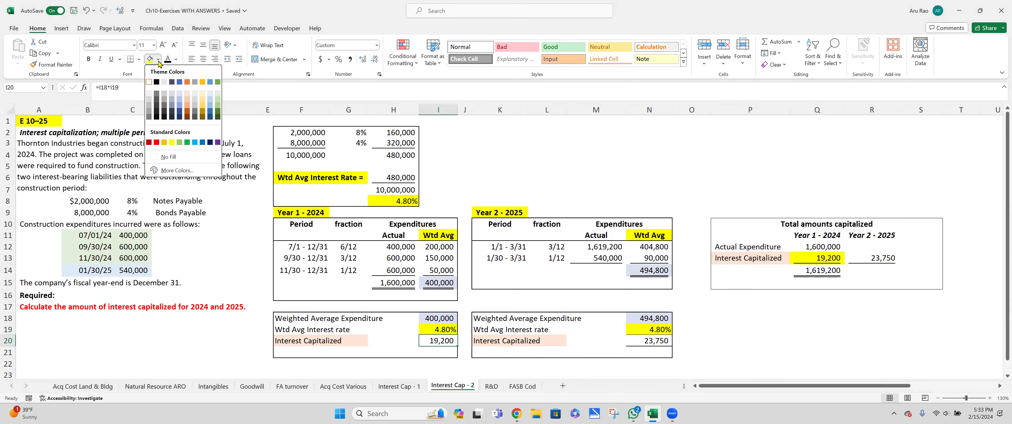
pyautogui.click(218, 94)
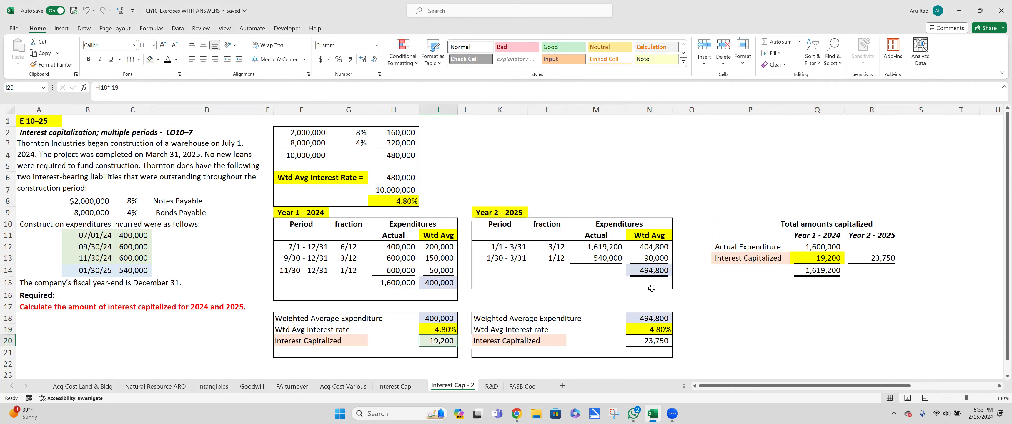
pyautogui.click(817, 260)
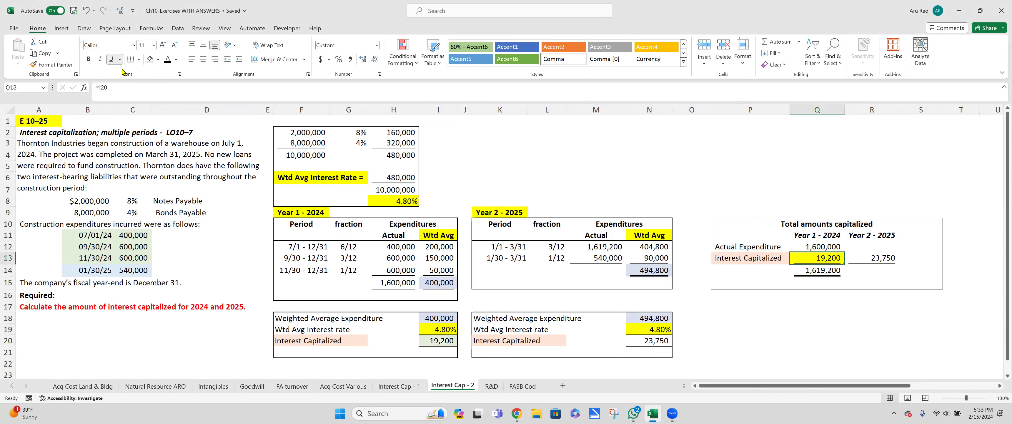
pyautogui.click(640, 339)
pyautogui.click(149, 59)
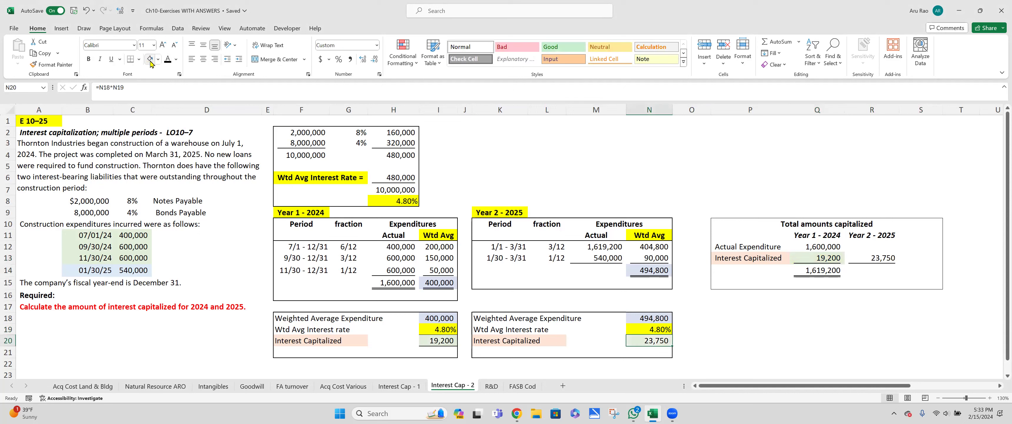
pyautogui.click(883, 258)
pyautogui.click(153, 62)
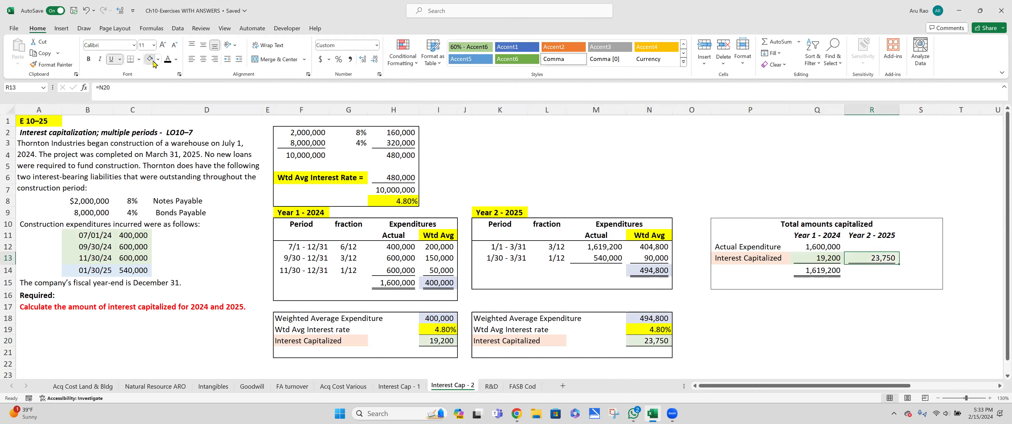
pyautogui.click(875, 243)
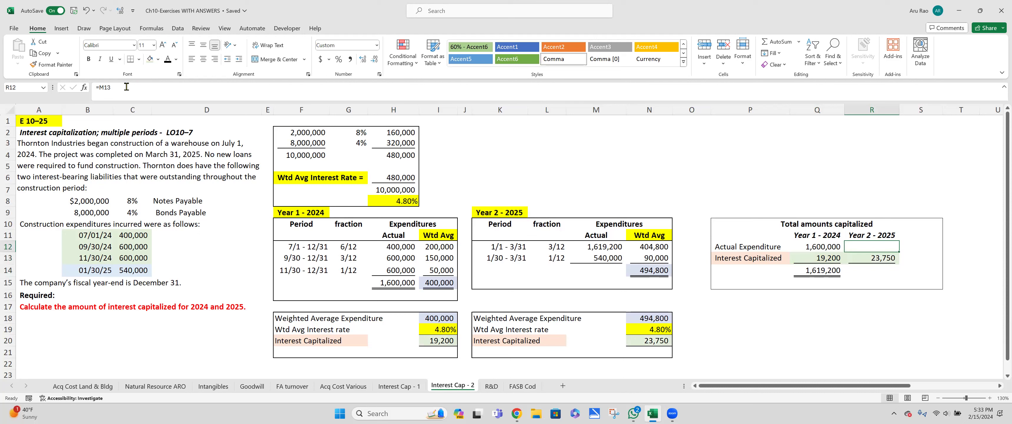
# Show Year 2 expenditure 540,000 in R12, and enter combined totals 2,140,000 and 42,950 in S12:S13
pyautogui.click(168, 61)
pyautogui.moveTo(129, 235); pyautogui.dragTo(127, 271)
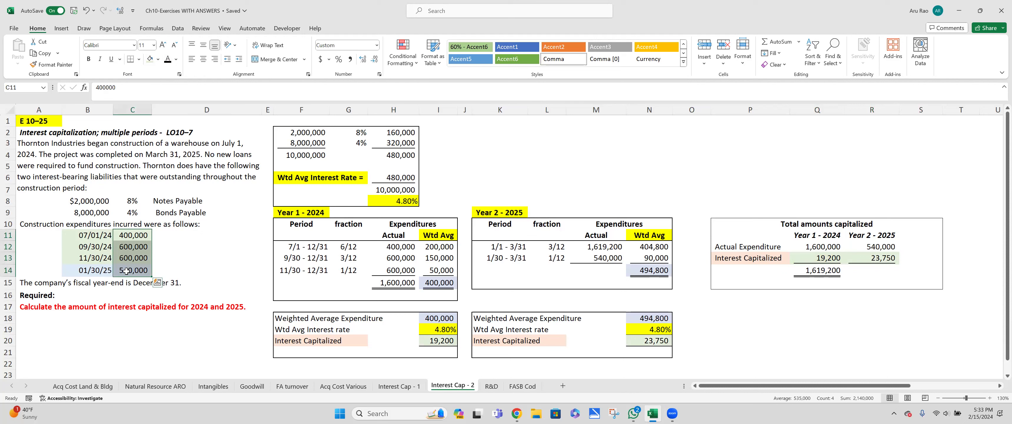
pyautogui.click(913, 246)
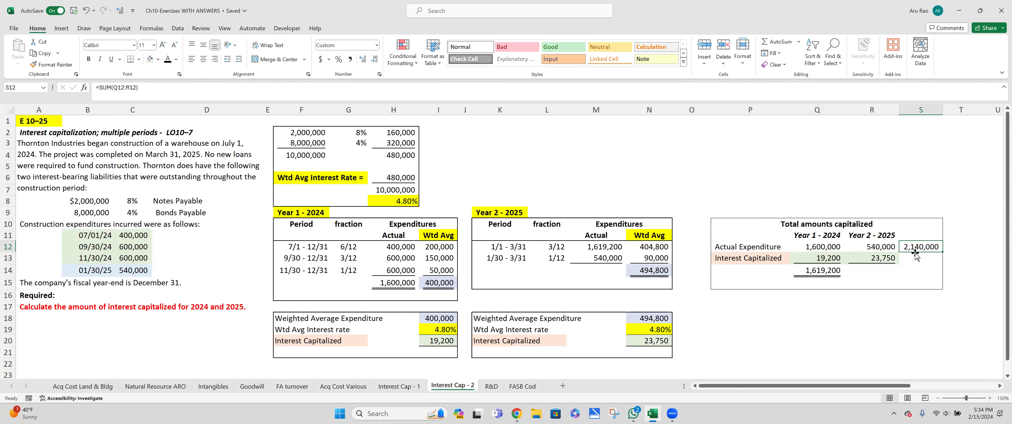
pyautogui.click(918, 260)
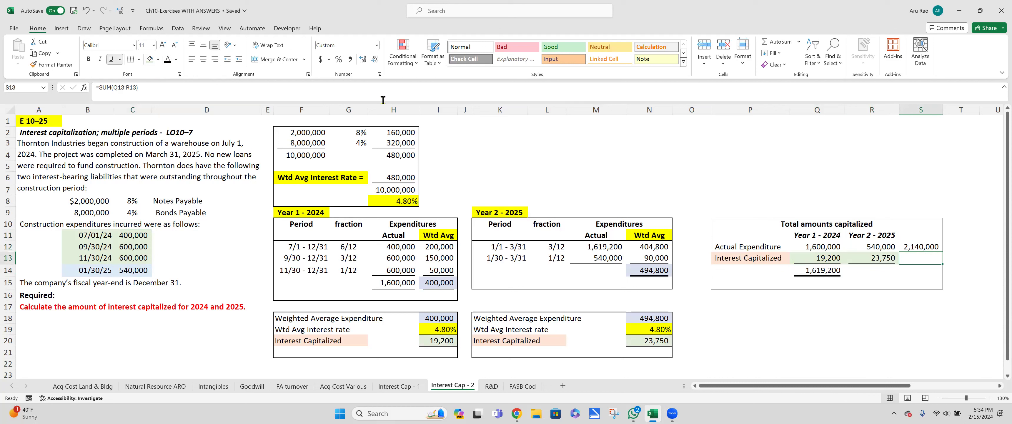
pyautogui.click(169, 59)
# AutoSum R14:S14 to give column totals of 563,750 and 2,182,950
pyautogui.click(409, 155)
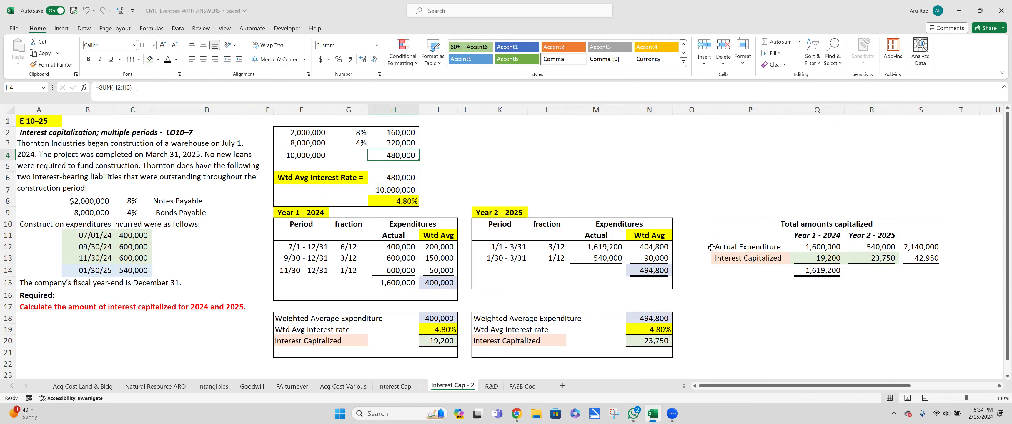
pyautogui.click(913, 256)
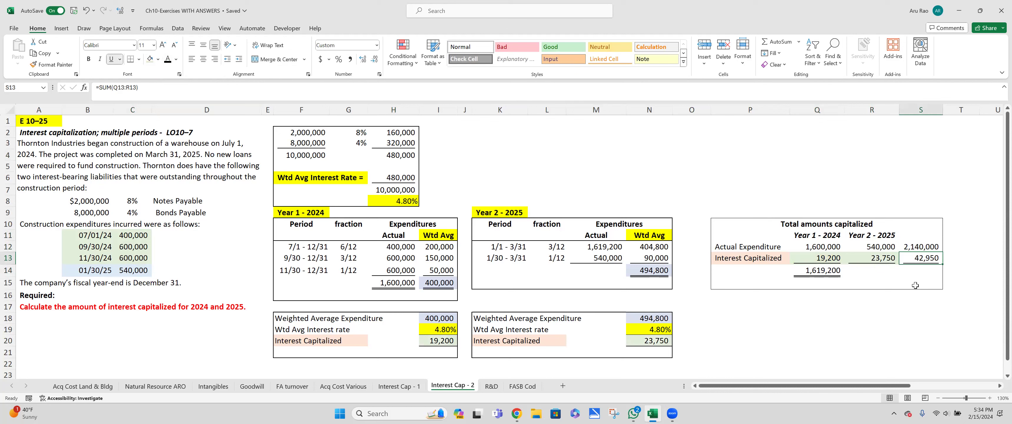
pyautogui.moveTo(878, 272); pyautogui.dragTo(909, 270)
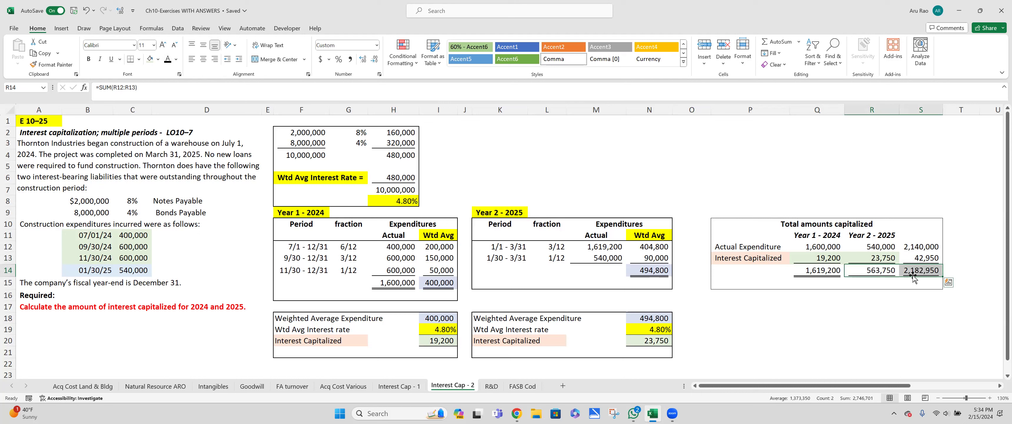
pyautogui.click(885, 323)
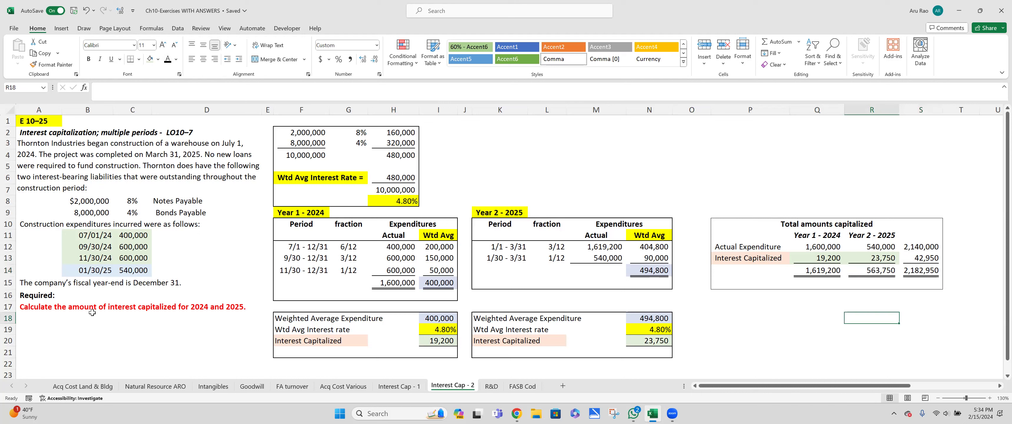
pyautogui.click(34, 306)
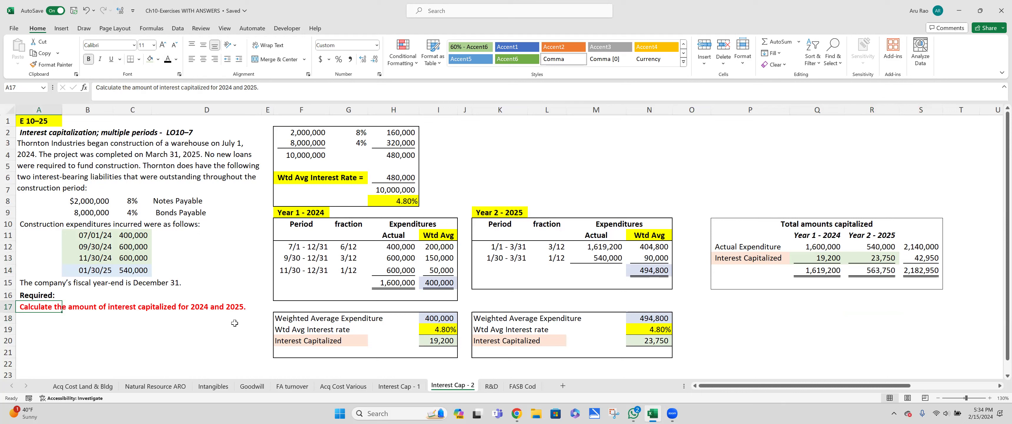
pyautogui.click(446, 342)
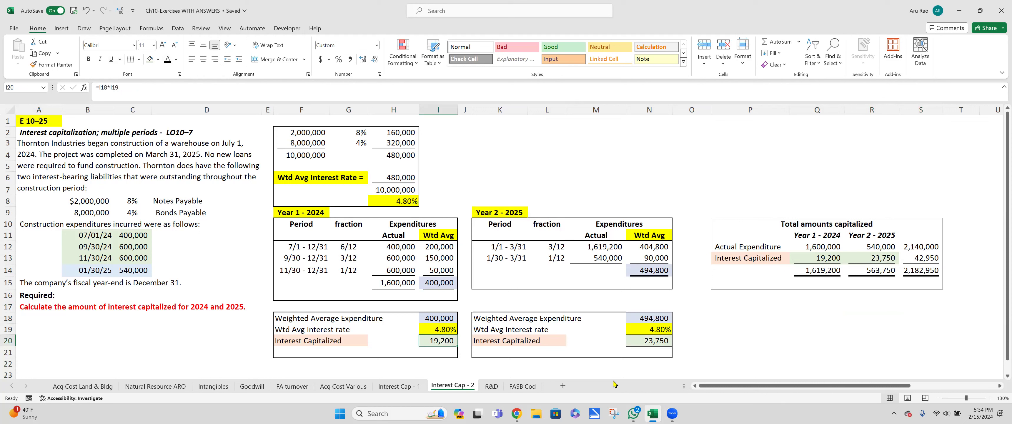
pyautogui.click(652, 341)
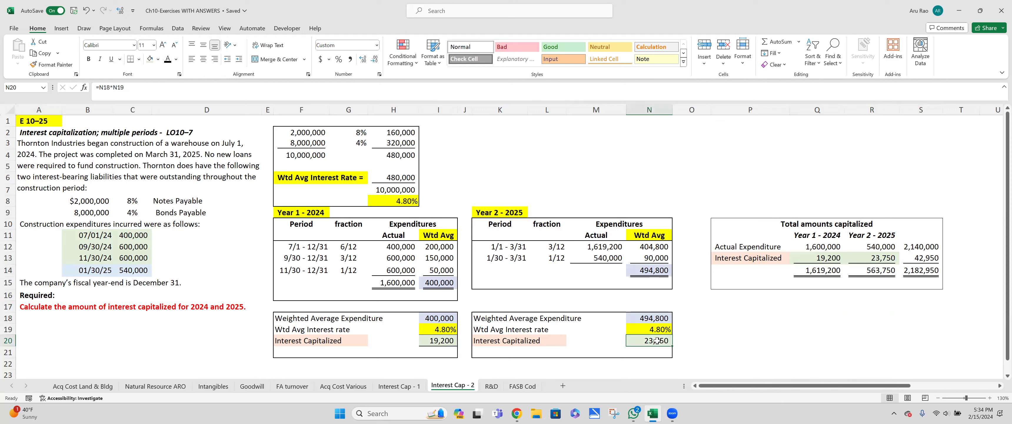